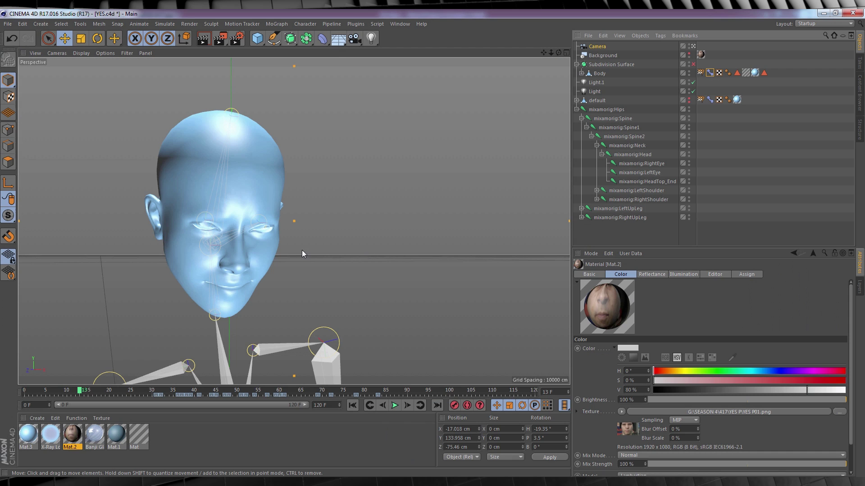
Play the head animation, select the Pose Morph tag on Body, and scrub to frame 46.
{"action": "left_click", "coordinate": [395, 405]}
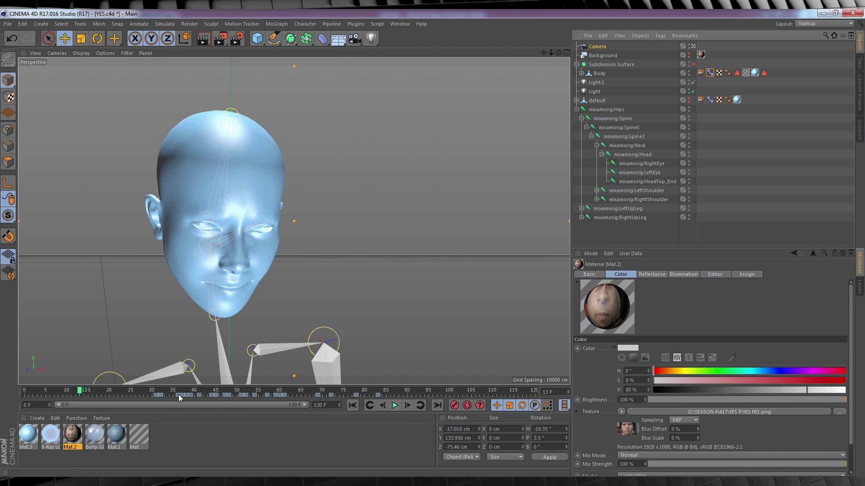
{"action": "left_click", "coordinate": [710, 73]}
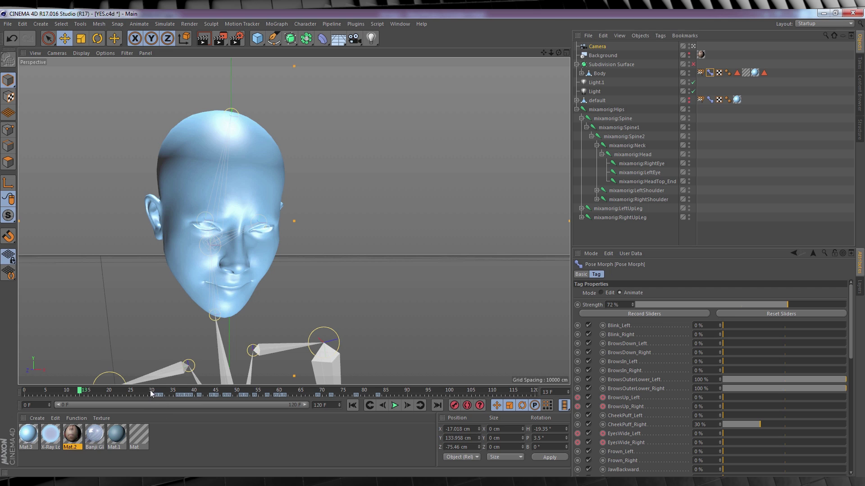
{"action": "left_click_drag", "start_coordinate": [149, 396], "coordinate": [273, 393]}
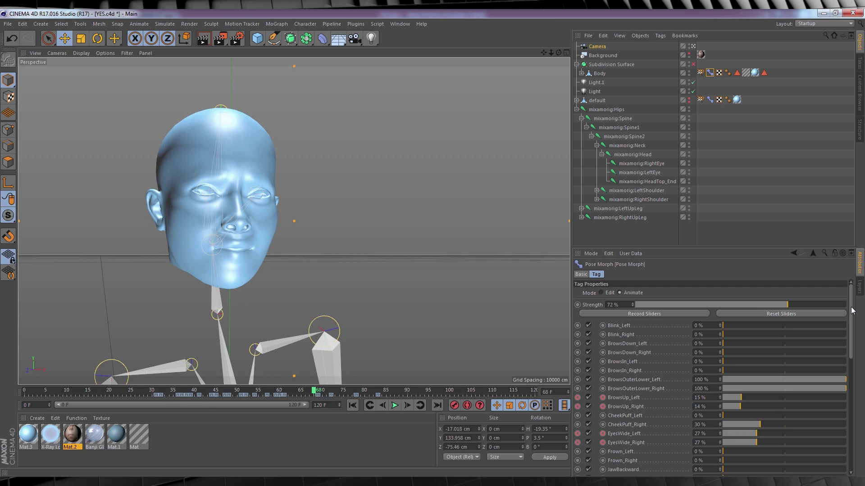
{"action": "left_click_drag", "start_coordinate": [852, 311], "coordinate": [852, 354]}
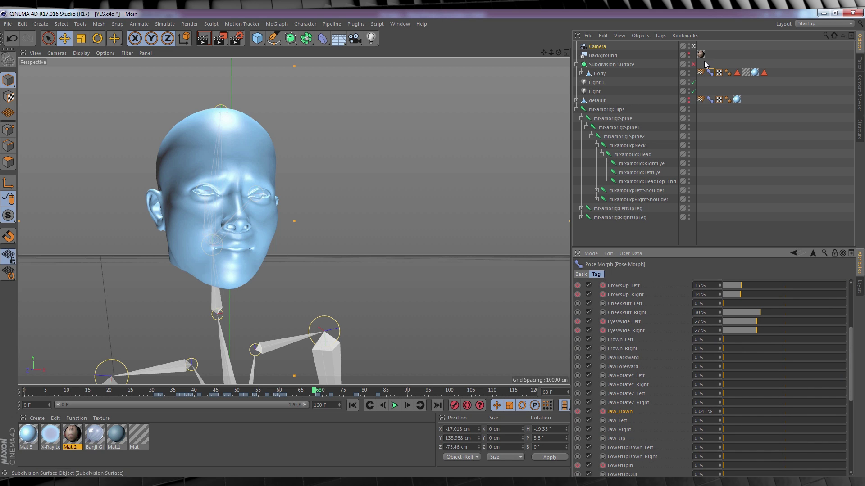
Show the background face photo and replay the pose-morph animation from frame 0 to 104.
{"action": "left_click", "coordinate": [688, 55]}
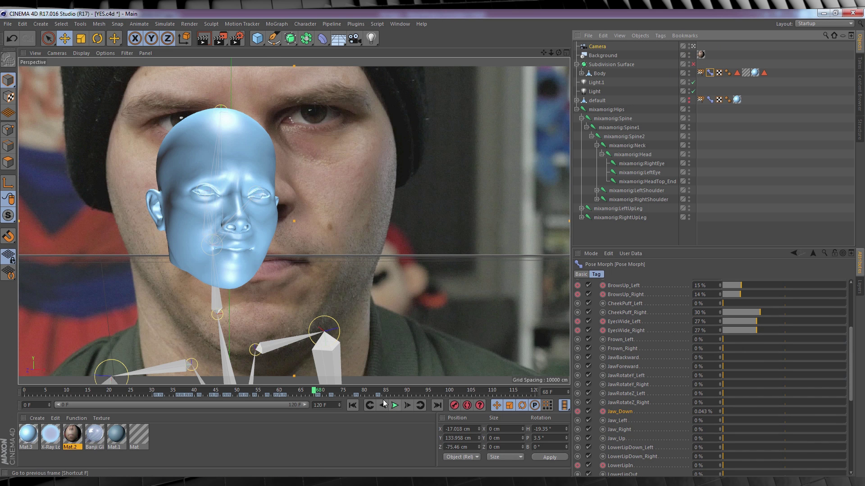
{"action": "left_click", "coordinate": [353, 406]}
{"action": "left_click", "coordinate": [395, 406]}
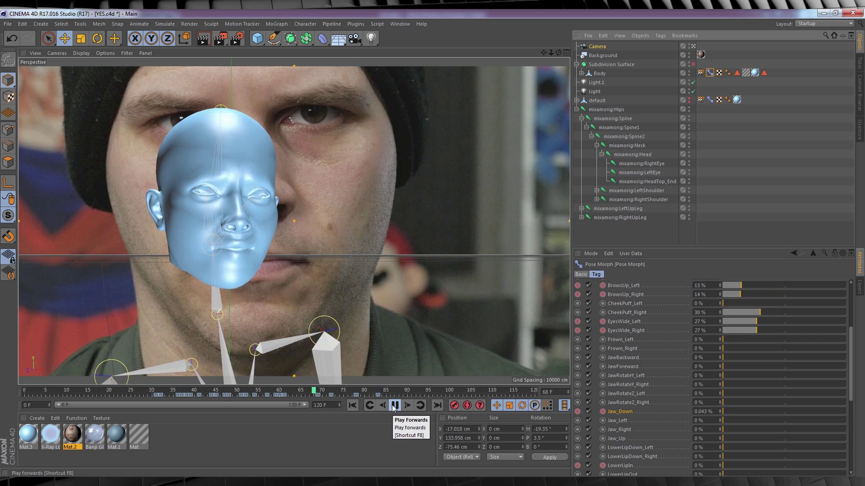
{"action": "left_click", "coordinate": [395, 405]}
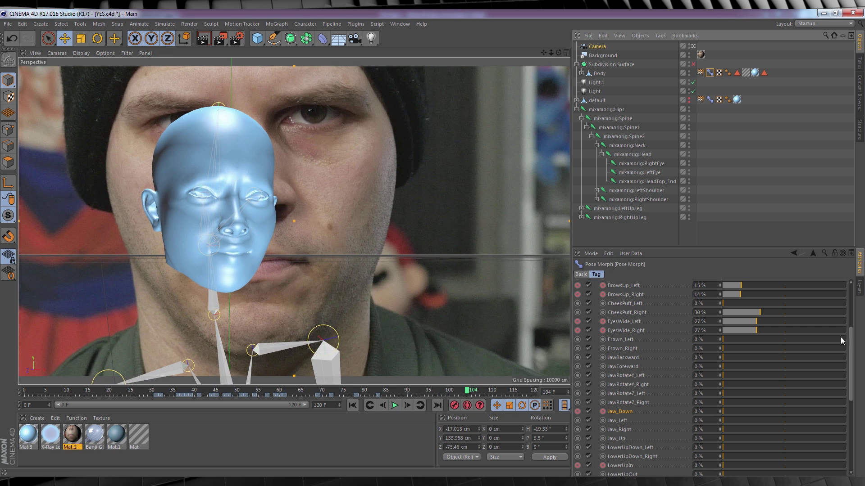
{"action": "left_click_drag", "start_coordinate": [850, 336], "coordinate": [850, 370]}
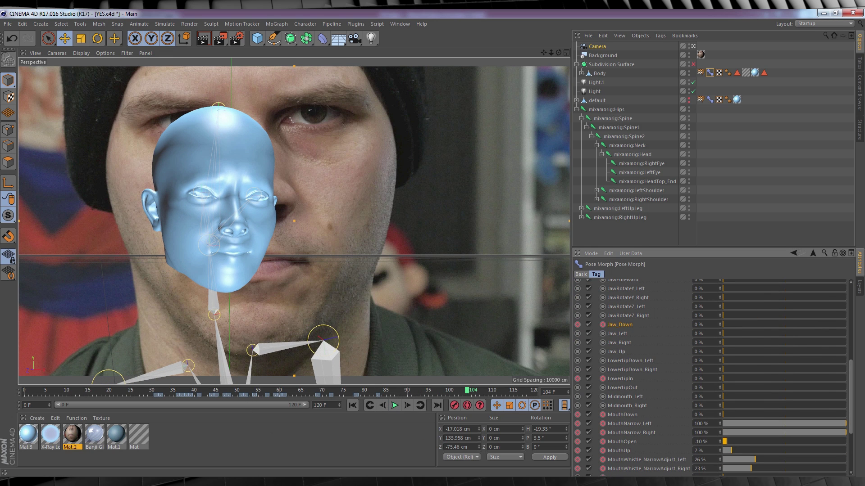
{"action": "key", "text": "alt+Tab"}
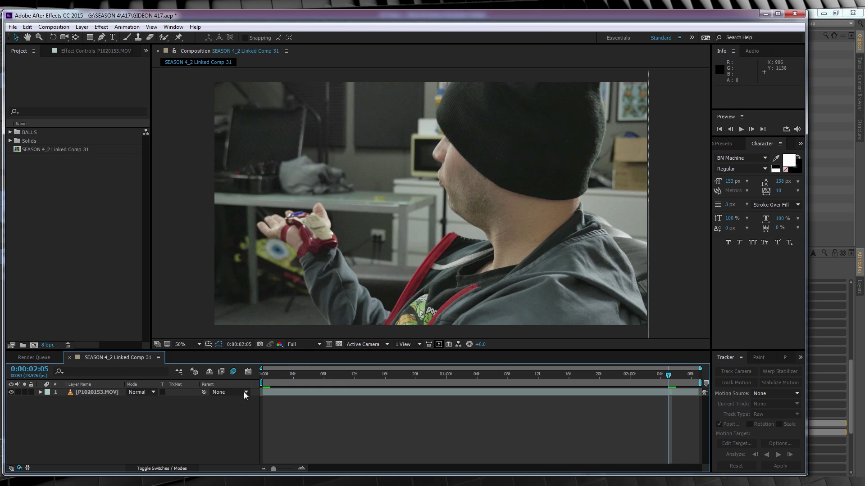
Preview the P1020153.MOV footage and place Track Point 1 on the gauntlet's lower edge.
{"action": "left_click", "coordinate": [261, 375]}
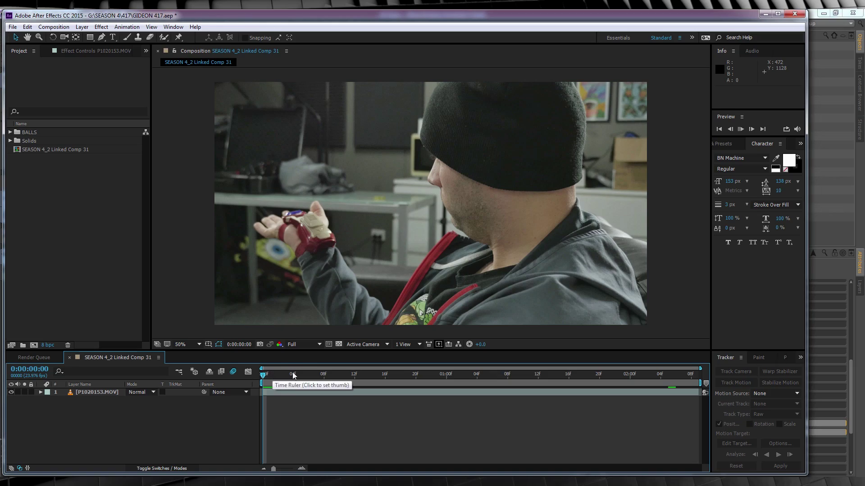
{"action": "key", "text": "space"}
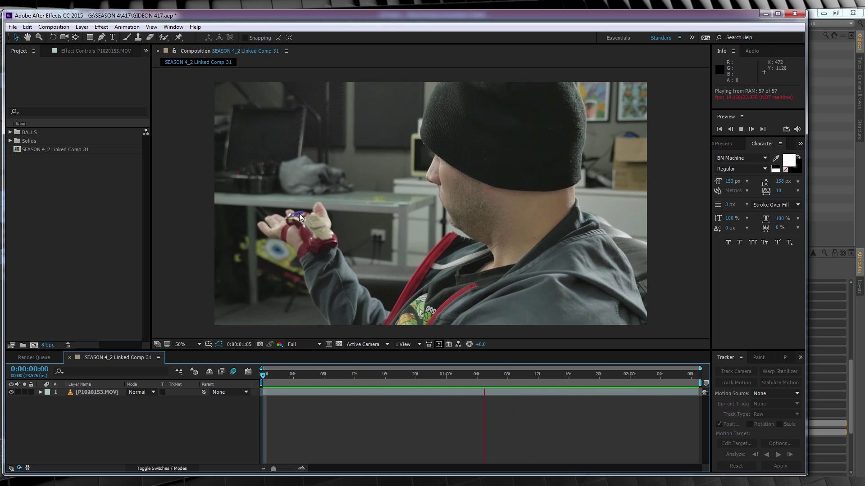
{"action": "key", "text": "space"}
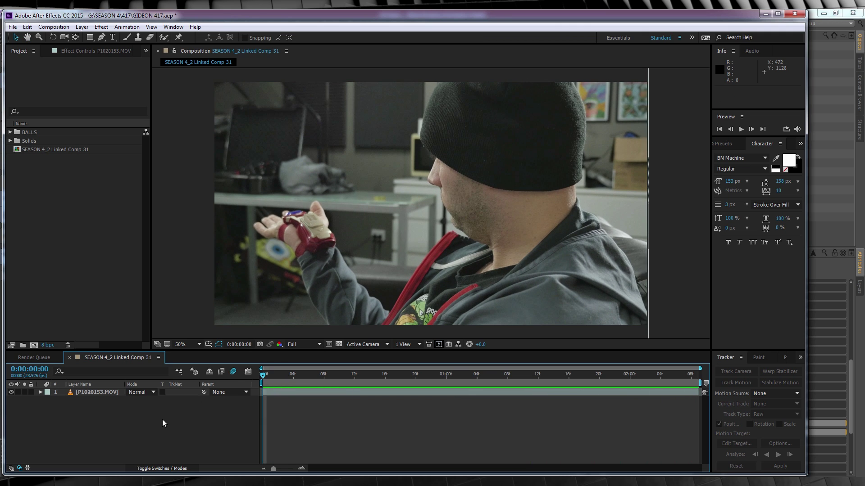
{"action": "left_click", "coordinate": [99, 392]}
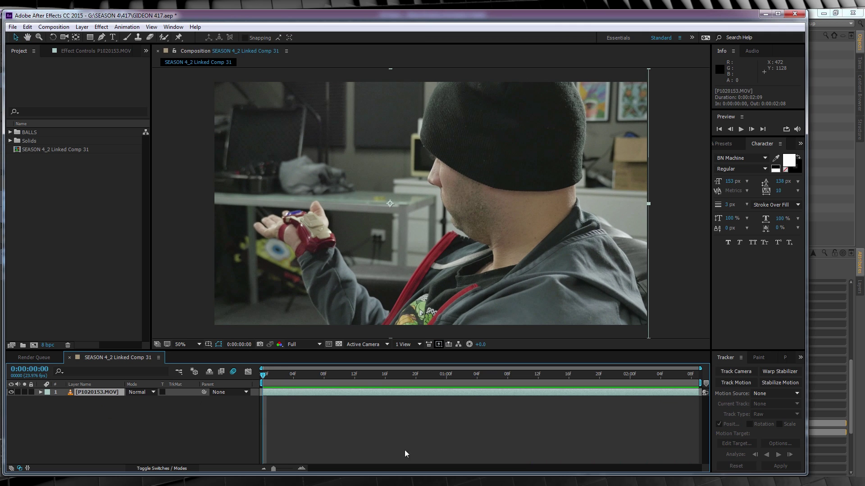
{"action": "left_click", "coordinate": [730, 382]}
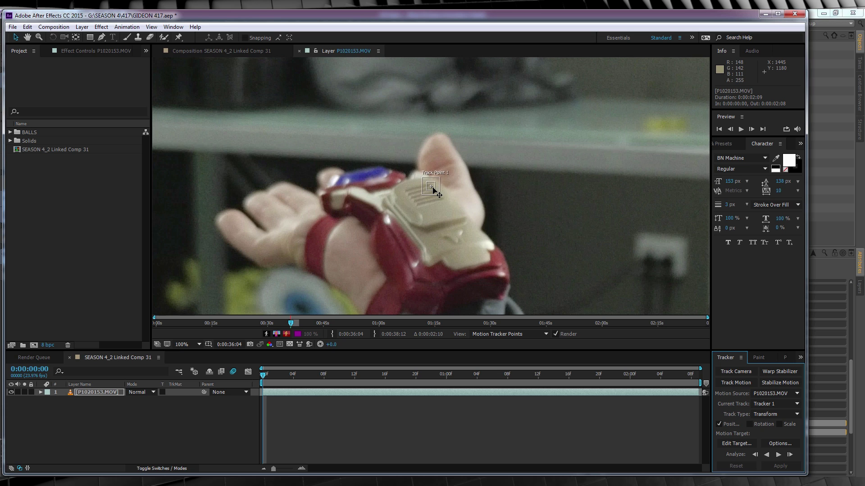
{"action": "left_click_drag", "start_coordinate": [434, 191], "coordinate": [464, 237]}
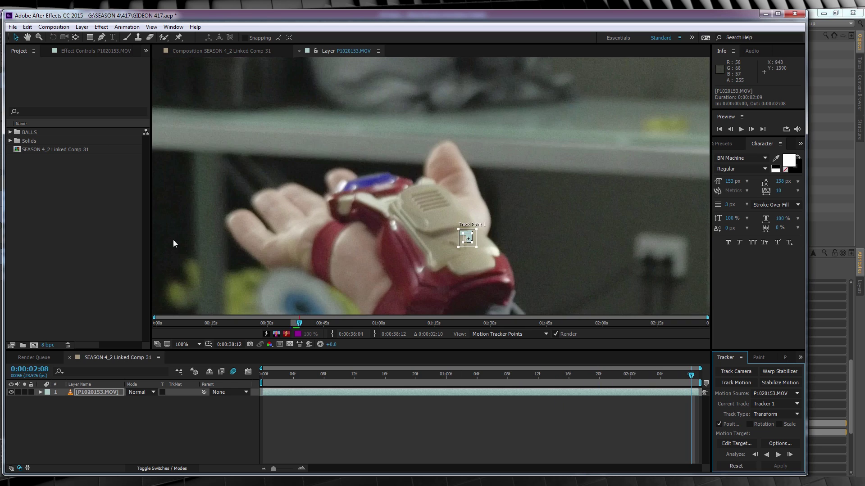
Add a null object and apply Tracker 1's X and Y motion to Null 6, then preview.
{"action": "left_click", "coordinate": [82, 27]}
{"action": "mouse_move", "coordinate": [94, 37]}
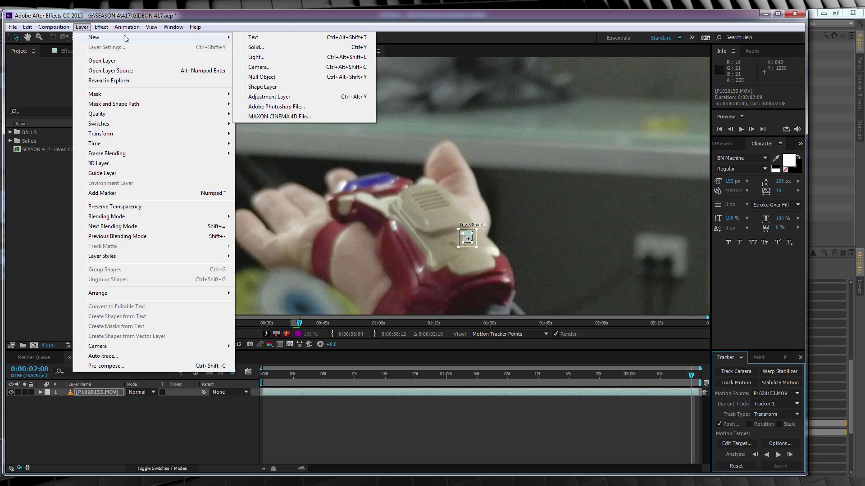
{"action": "left_click", "coordinate": [255, 77]}
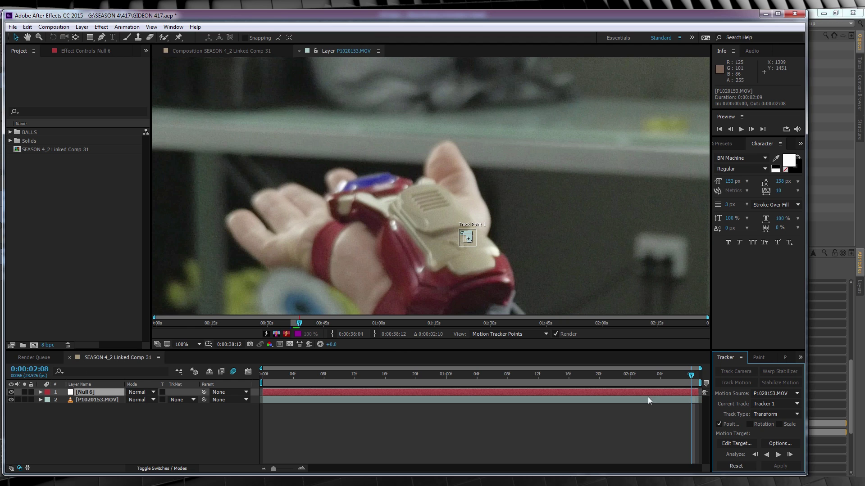
{"action": "left_click", "coordinate": [745, 444]}
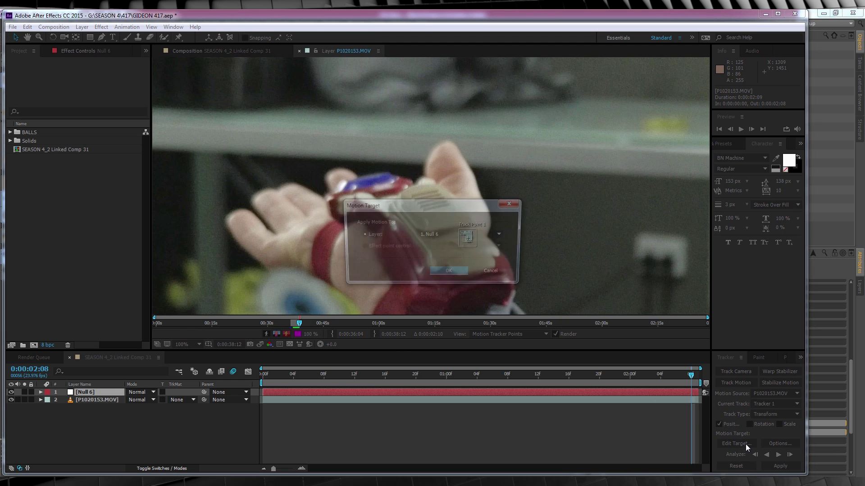
{"action": "left_click", "coordinate": [452, 271]}
{"action": "left_click", "coordinate": [780, 466]}
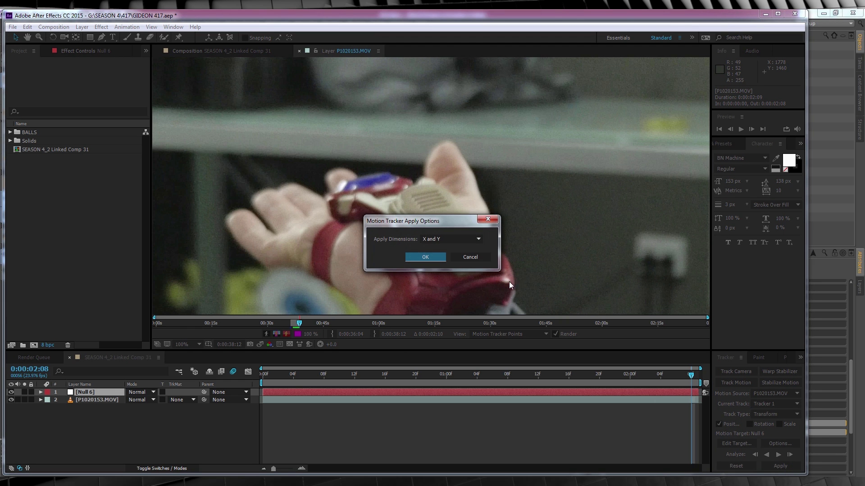
{"action": "left_click", "coordinate": [425, 257]}
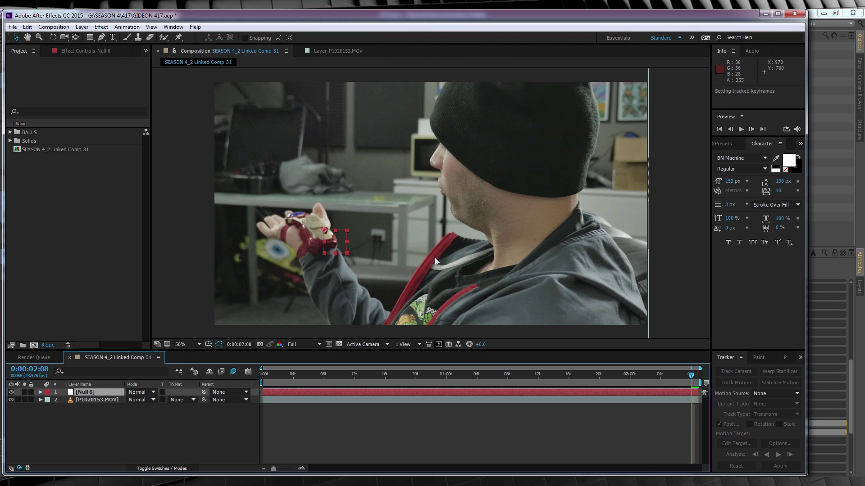
{"action": "left_click", "coordinate": [294, 433]}
{"action": "key", "text": "space"}
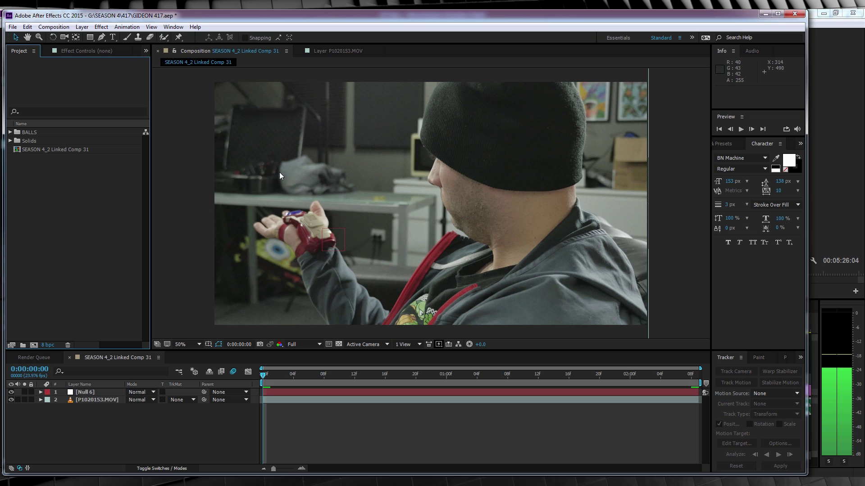
Create a new composition named 'light'.
{"action": "left_click", "coordinate": [54, 27]}
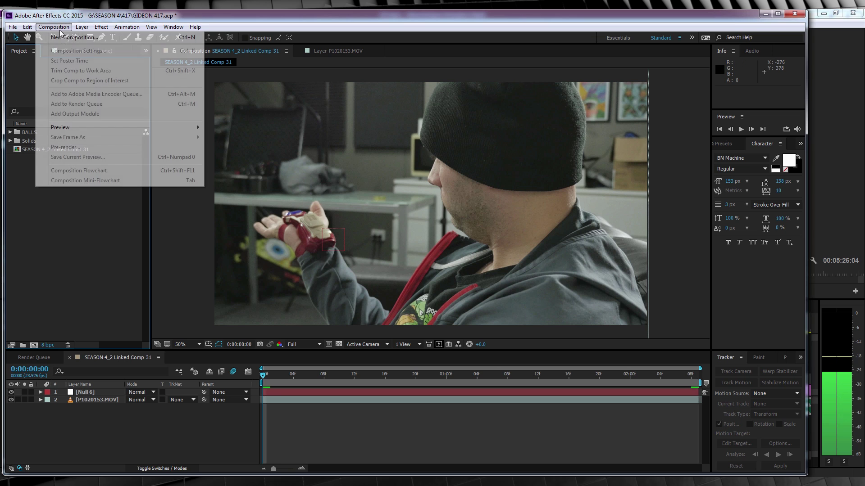
{"action": "left_click", "coordinate": [76, 40]}
{"action": "type", "text": "light"}
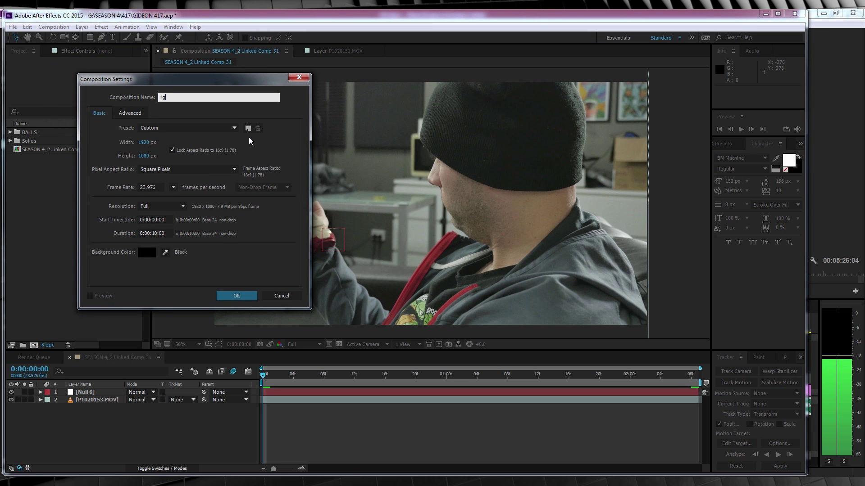
{"action": "left_click", "coordinate": [237, 295]}
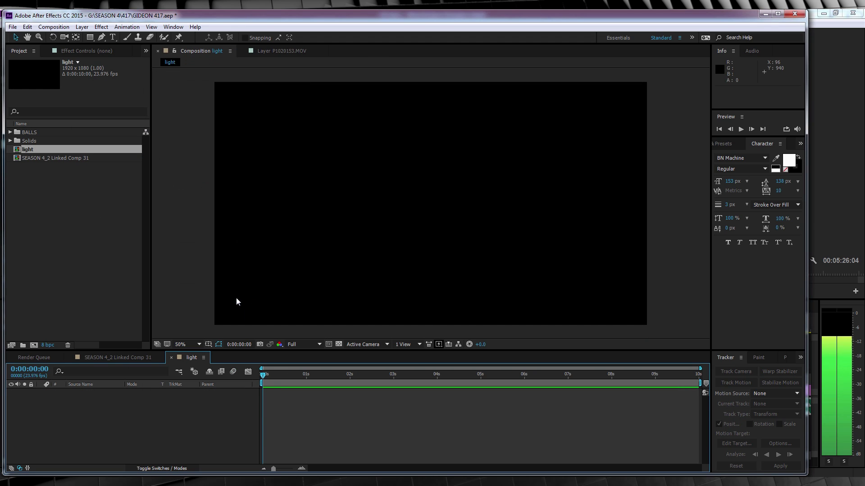
Add a black solid layer to the light comp and bring up the effects list.
{"action": "left_click", "coordinate": [82, 27]}
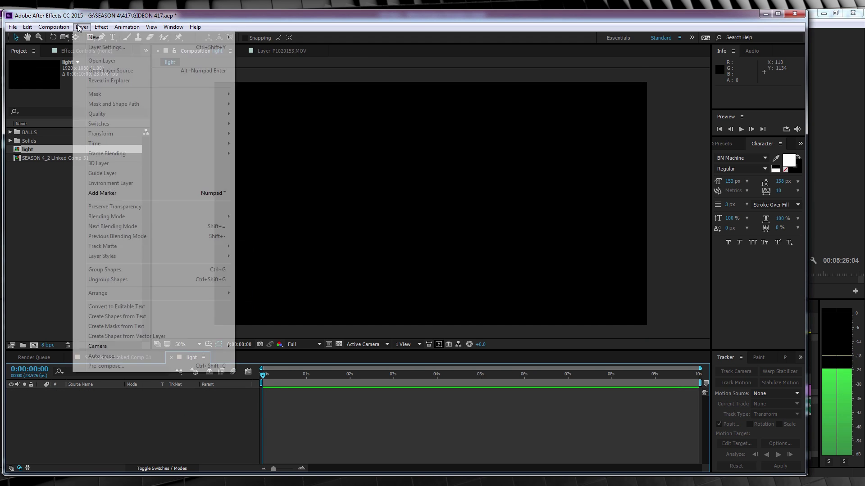
{"action": "mouse_move", "coordinate": [95, 37]}
{"action": "left_click", "coordinate": [249, 48]}
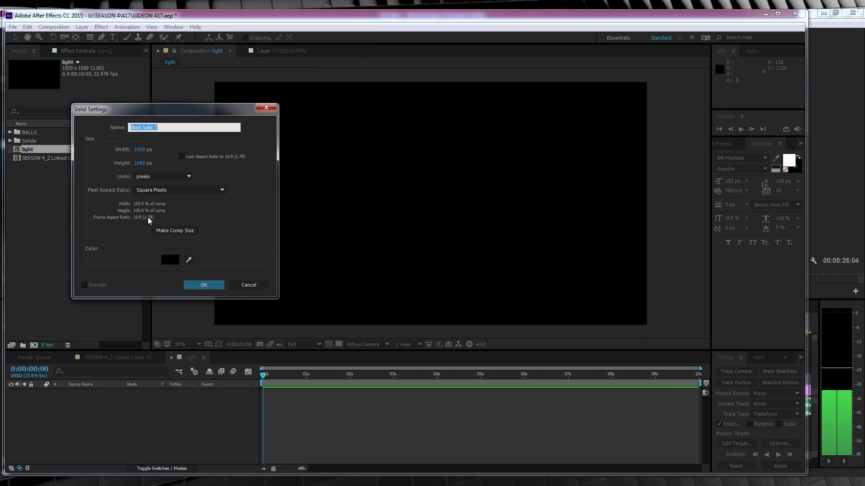
{"action": "left_click", "coordinate": [206, 286]}
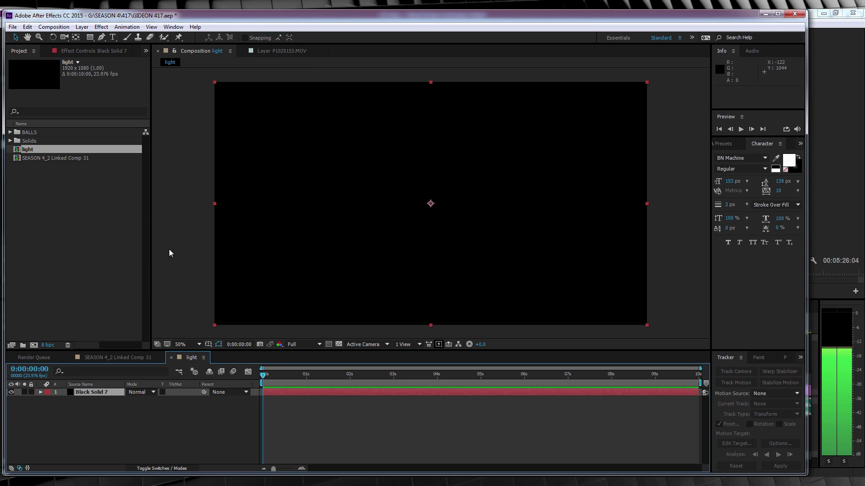
{"action": "left_click", "coordinate": [101, 27]}
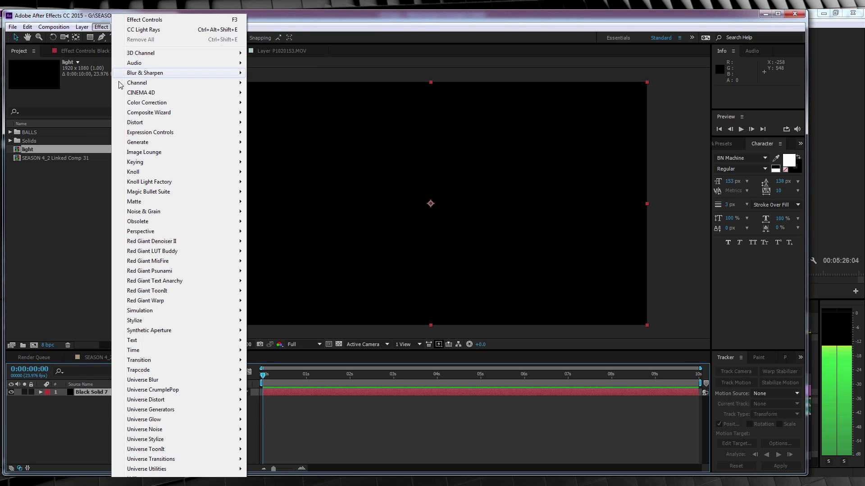
Apply Fractal Noise to the black solid with Smeary type and Contrast 255.
{"action": "mouse_move", "coordinate": [229, 212]}
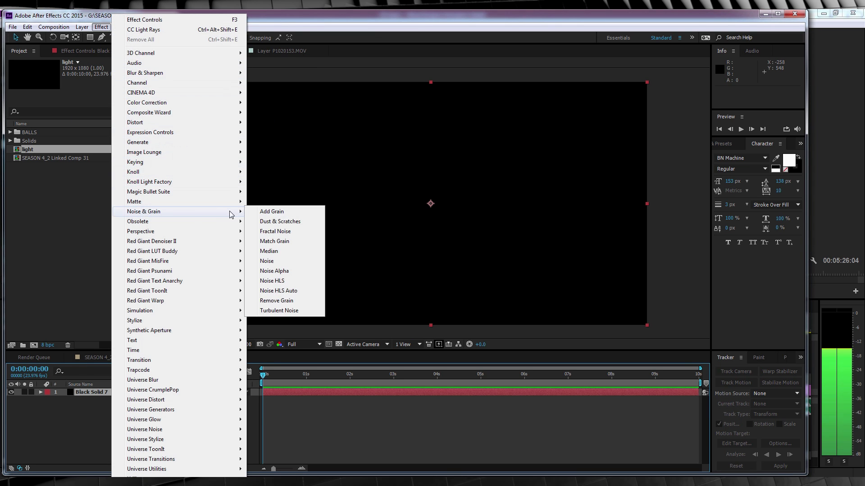
{"action": "left_click", "coordinate": [275, 232]}
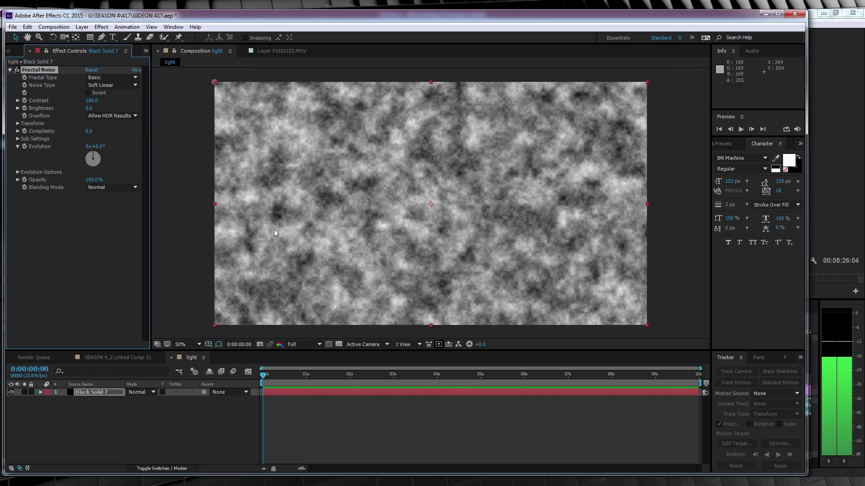
{"action": "left_click", "coordinate": [119, 78]}
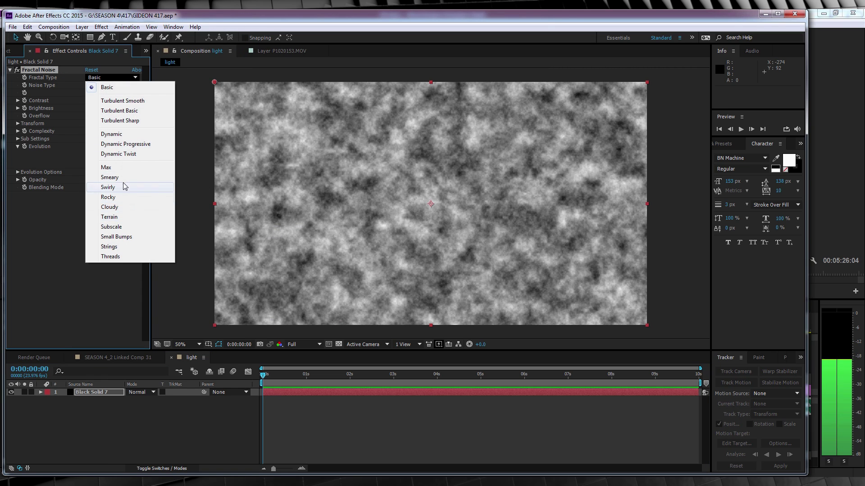
{"action": "left_click", "coordinate": [111, 178]}
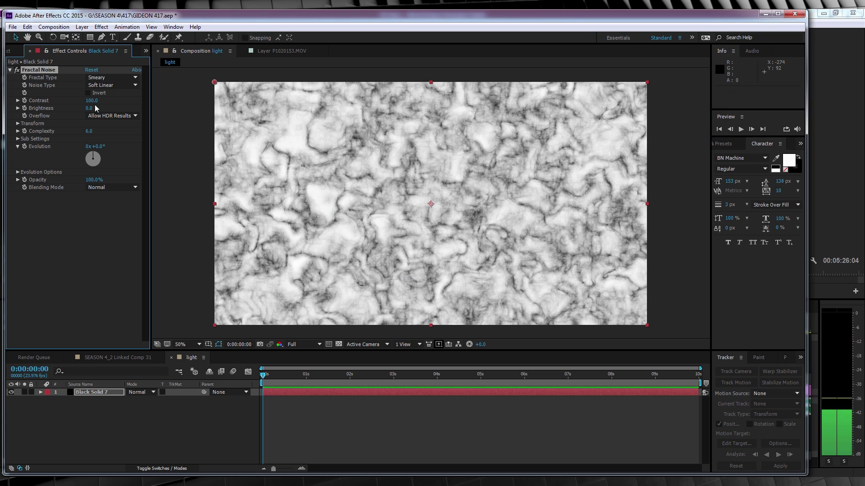
{"action": "type", "text": "255"}
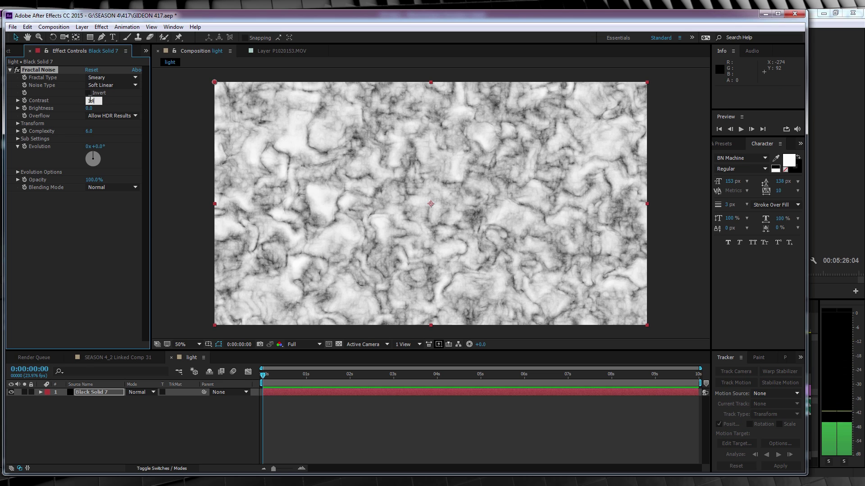
{"action": "key", "text": "Return"}
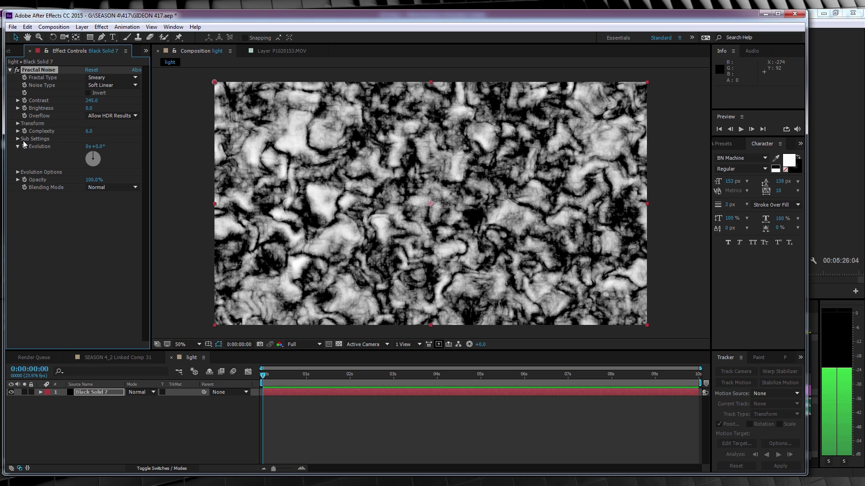
Set Fractal Noise Sub Settings: Sub Influence 39, Sub Scaling 34, Sub Rotation 124°.
{"action": "left_click", "coordinate": [18, 139]}
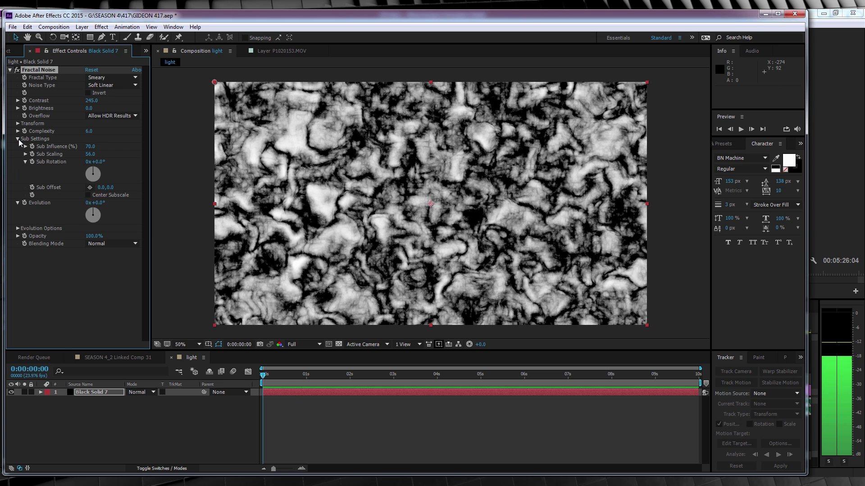
{"action": "left_click", "coordinate": [94, 144]}
{"action": "type", "text": "398"}
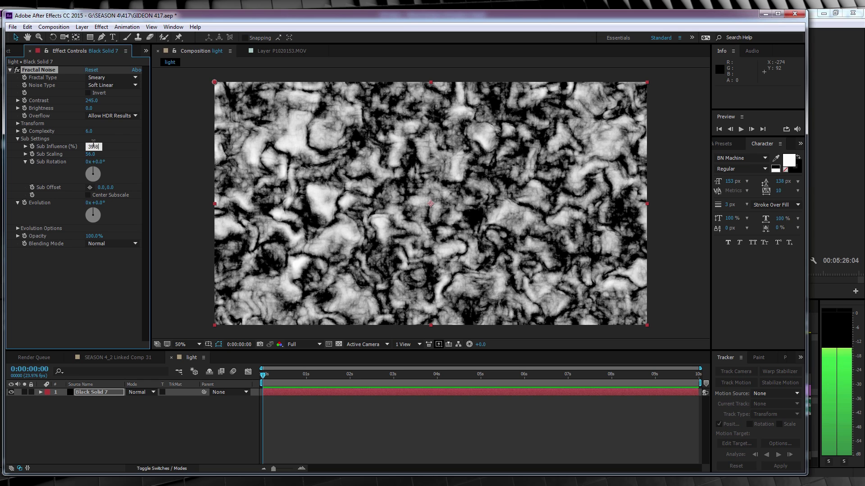
{"action": "key", "text": "Return"}
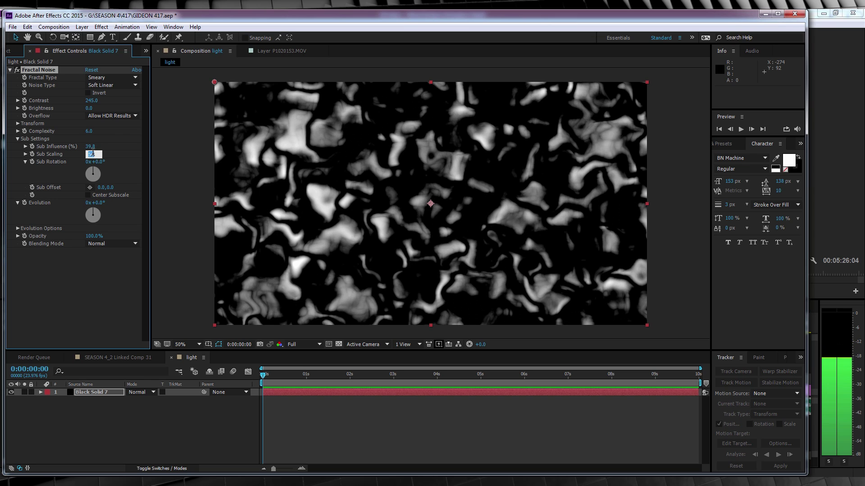
{"action": "type", "text": "34.1"}
{"action": "key", "text": "Return"}
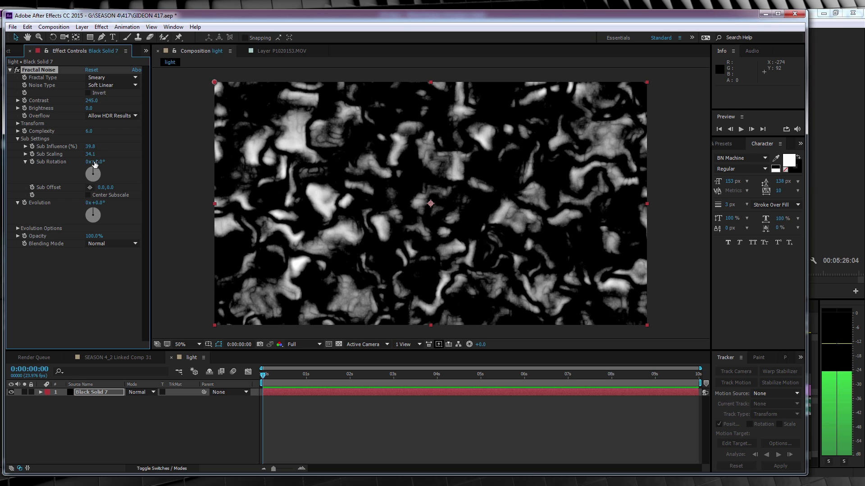
{"action": "left_click", "coordinate": [99, 161]}
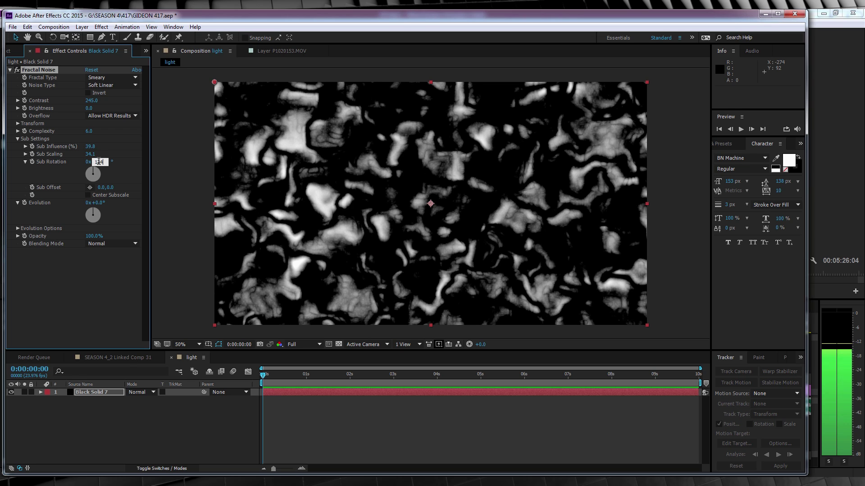
{"action": "type", "text": "124"}
{"action": "key", "text": "Return"}
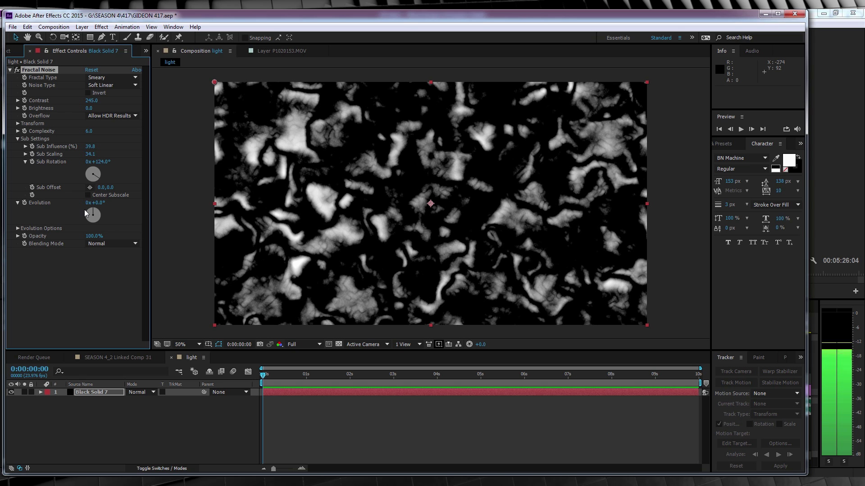
Keyframe Evolution at 1 revolution on the first frame and 4 revolutions on the last.
{"action": "left_click", "coordinate": [24, 204]}
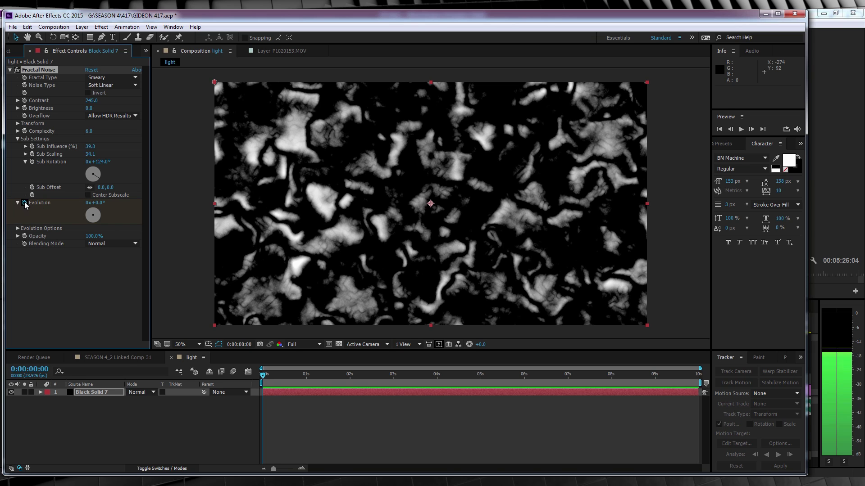
{"action": "left_click", "coordinate": [85, 203]}
{"action": "type", "text": "1"}
{"action": "key", "text": "Return"}
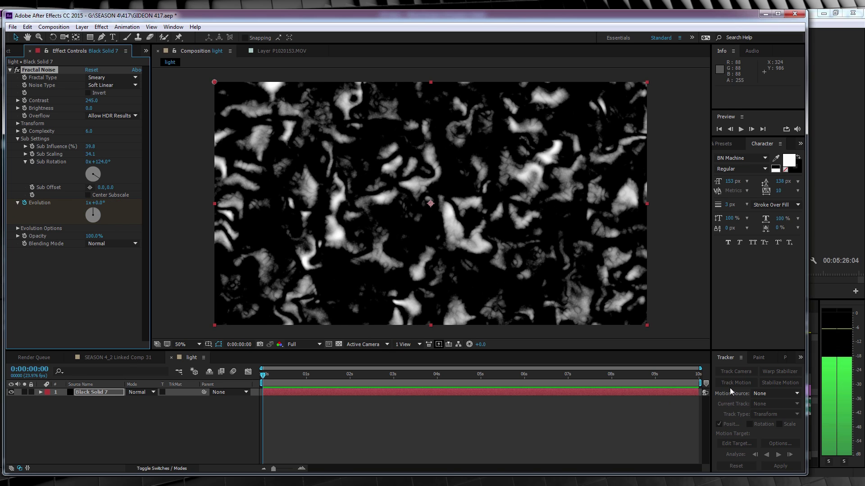
{"action": "left_click", "coordinate": [702, 377]}
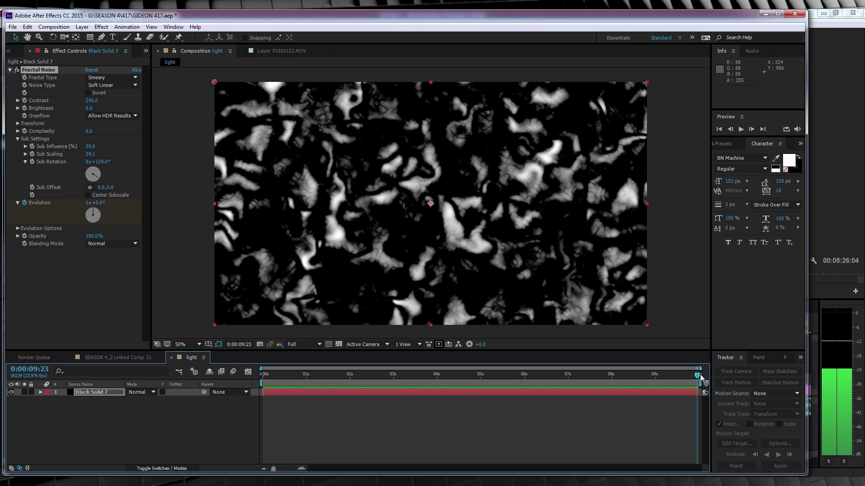
{"action": "left_click", "coordinate": [88, 203]}
{"action": "type", "text": "4"}
{"action": "key", "text": "Return"}
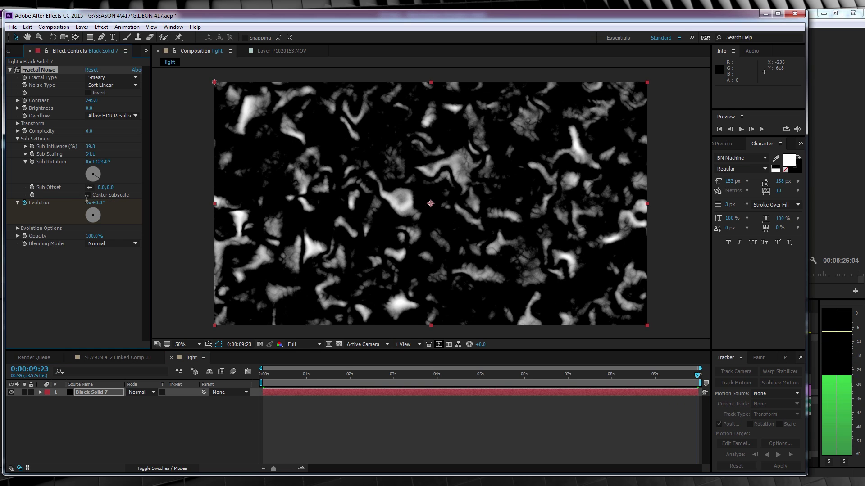
Draw a circular ellipse mask at the frame centre and preview the animated noise.
{"action": "left_click", "coordinate": [93, 36]}
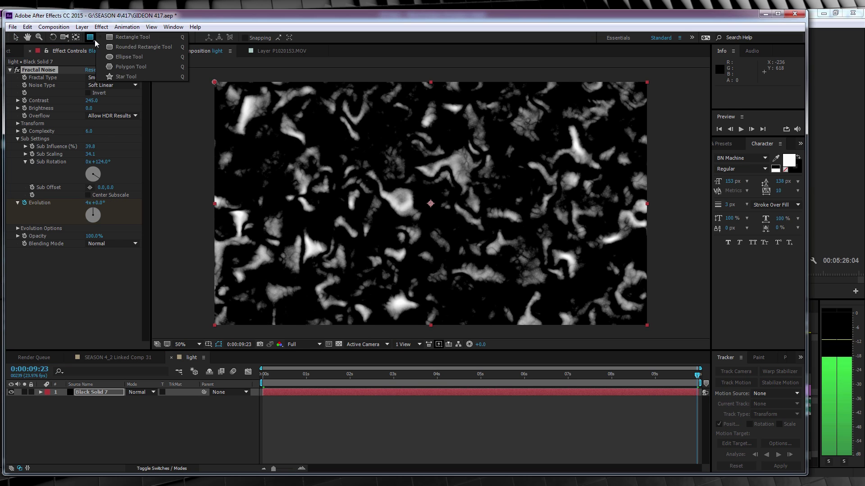
{"action": "left_click", "coordinate": [117, 59]}
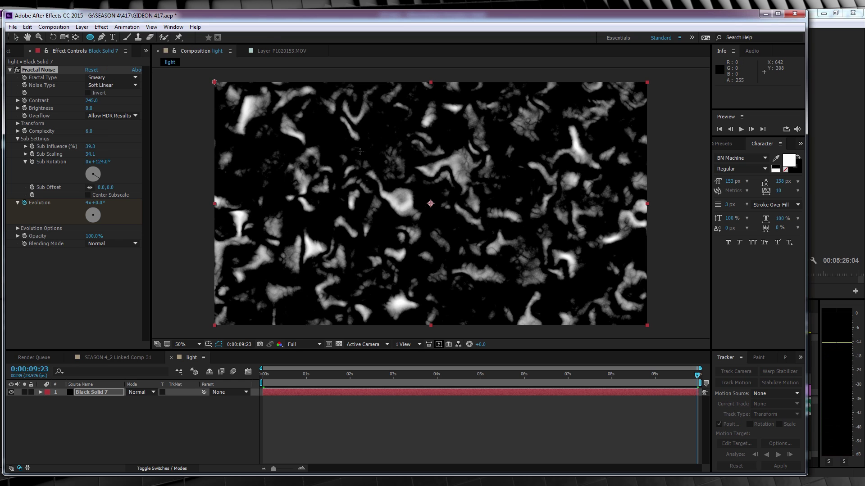
{"action": "left_click_drag", "start_coordinate": [354, 152], "coordinate": [480, 249]}
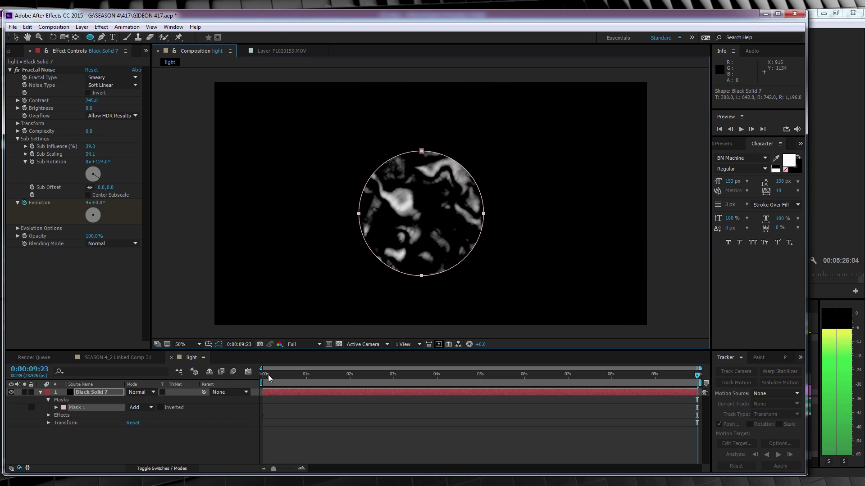
{"action": "left_click", "coordinate": [268, 375]}
{"action": "key", "text": "space"}
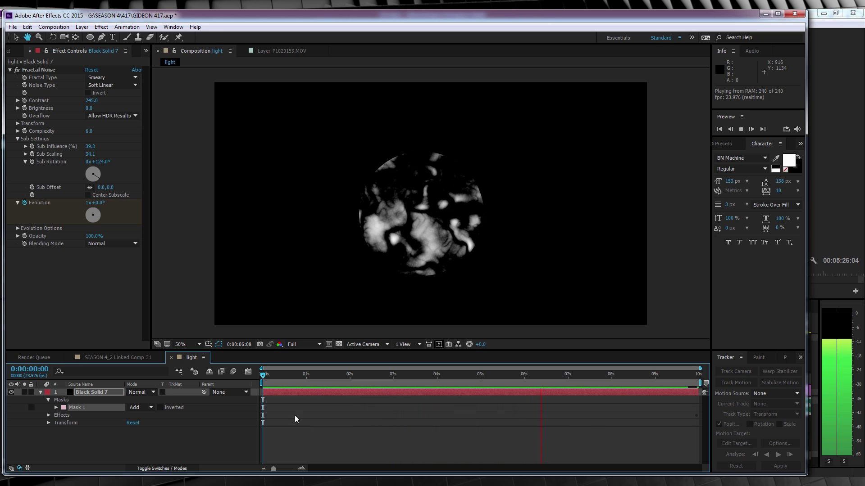
{"action": "key", "text": "space"}
Pre-compose the masked noise layer into Black Solid 7 Comp 1.
{"action": "left_click", "coordinate": [87, 390]}
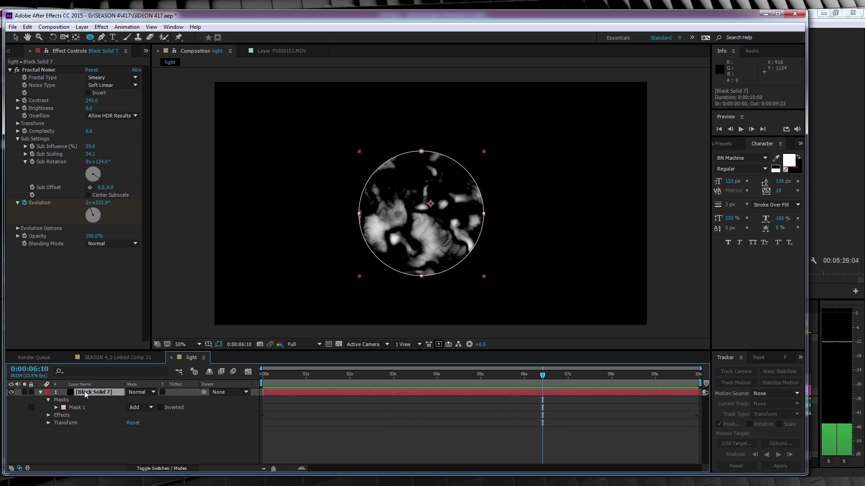
{"action": "right_click", "coordinate": [86, 390]}
{"action": "left_click", "coordinate": [117, 309]}
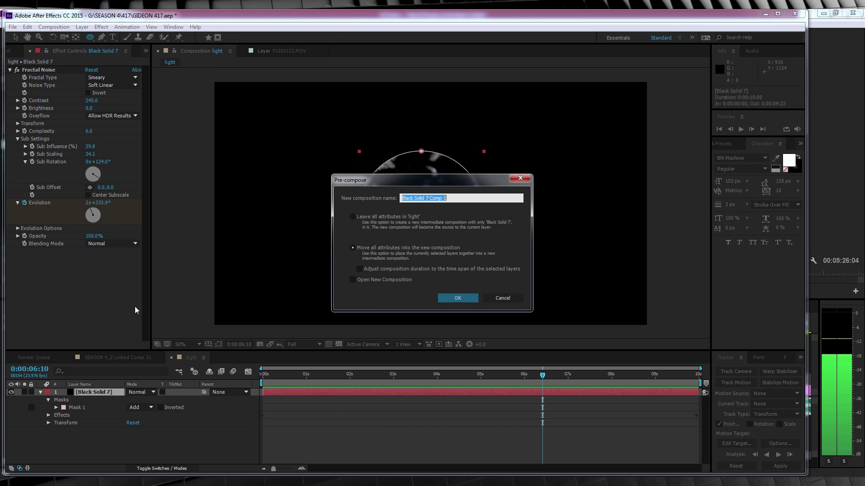
{"action": "left_click", "coordinate": [461, 298]}
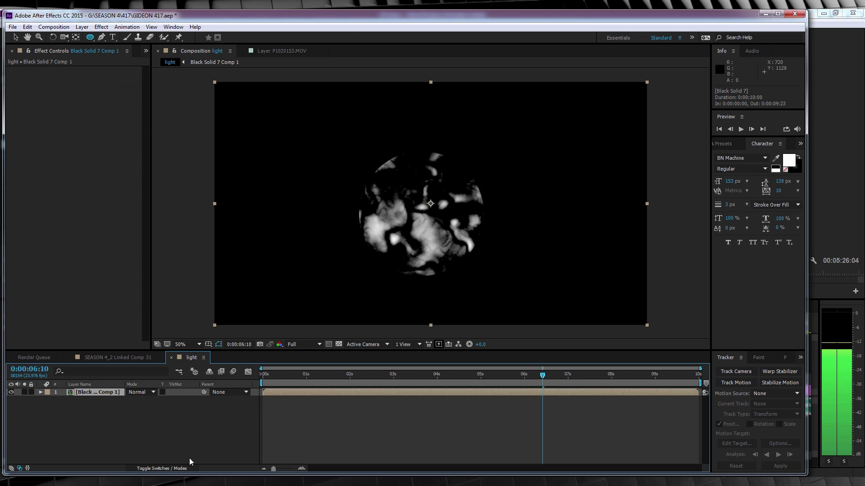
{"action": "left_click", "coordinate": [188, 466]}
Make the precomposed layer 3D, lay it flat with Orientation 270°, and scale it to 18.9 x 38%.
{"action": "left_click", "coordinate": [177, 392]}
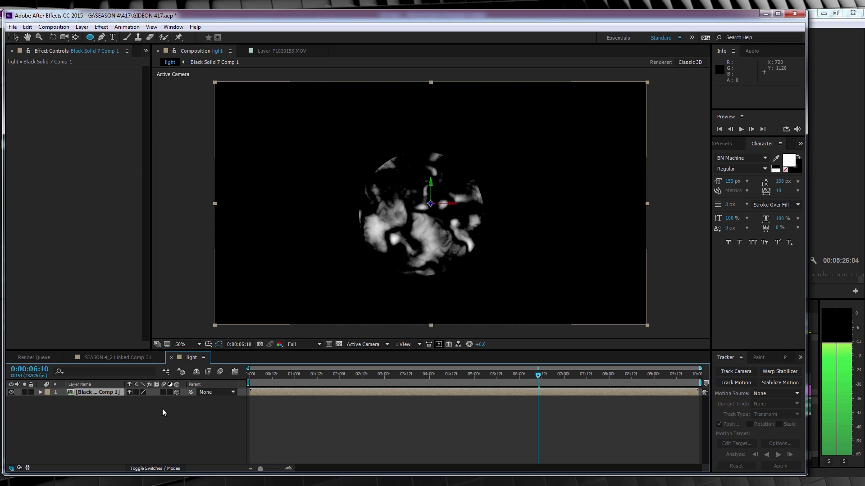
{"action": "key", "text": "r"}
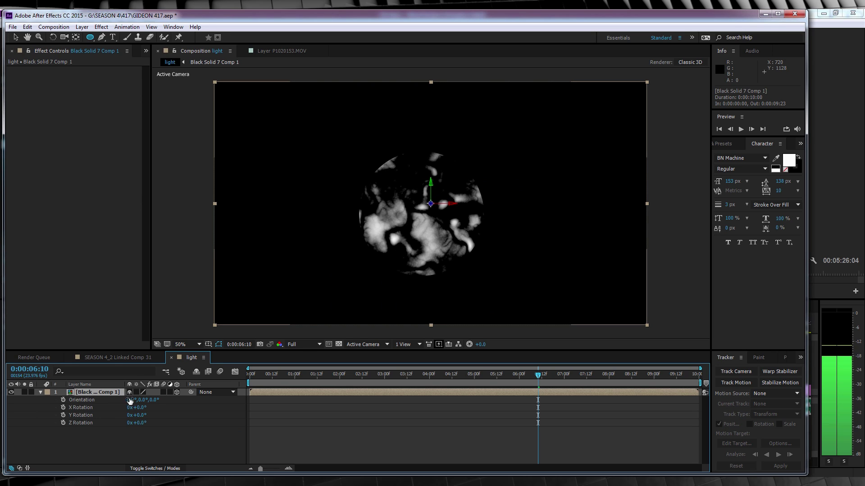
{"action": "type", "text": "270"}
{"action": "key", "text": "Return"}
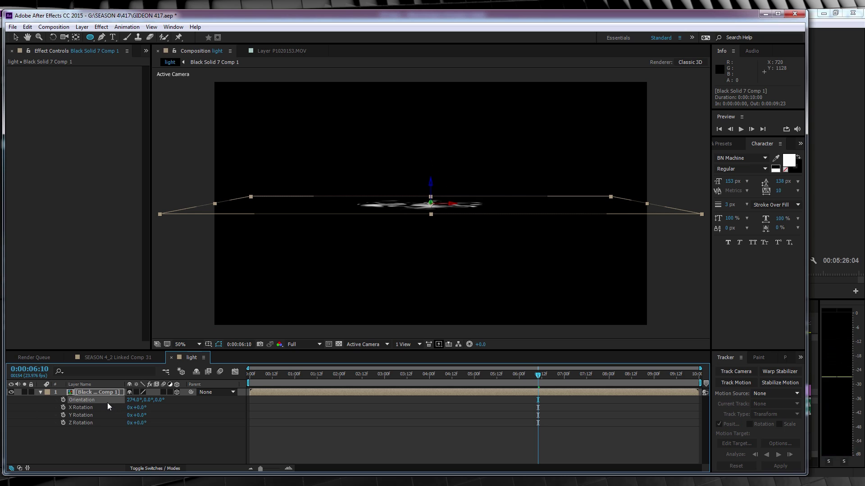
{"action": "key", "text": "s"}
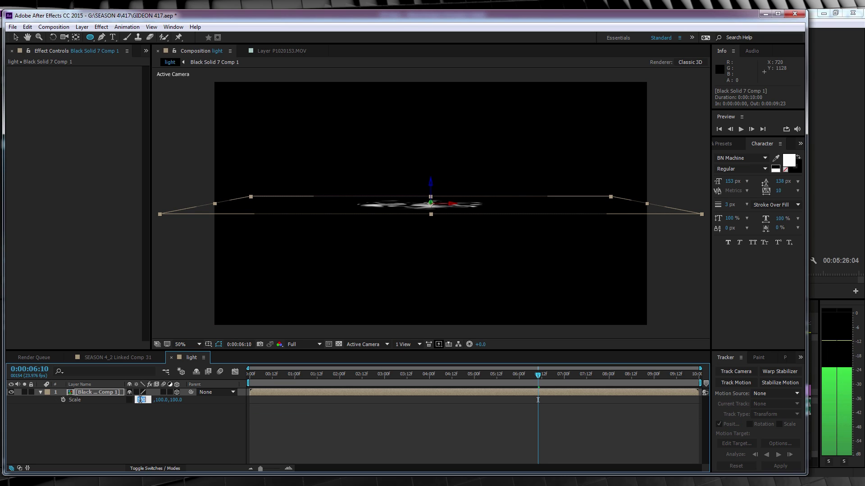
{"action": "type", "text": "18.9"}
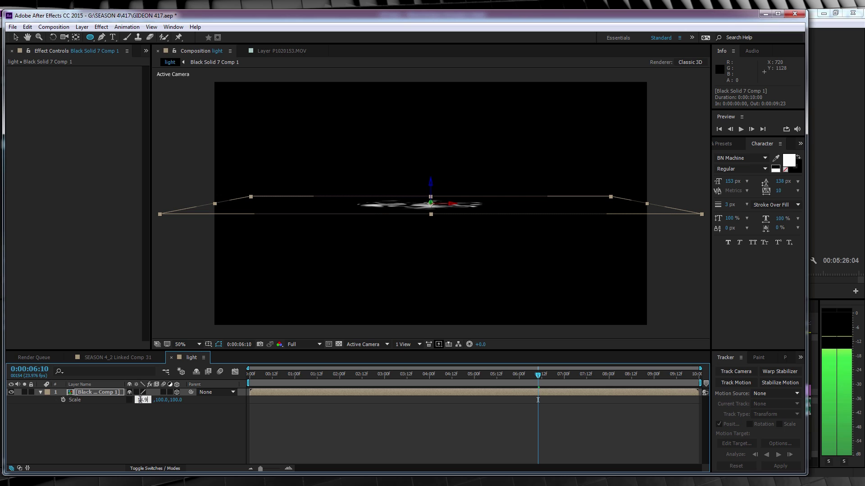
{"action": "key", "text": "Return"}
{"action": "left_click", "coordinate": [157, 400]}
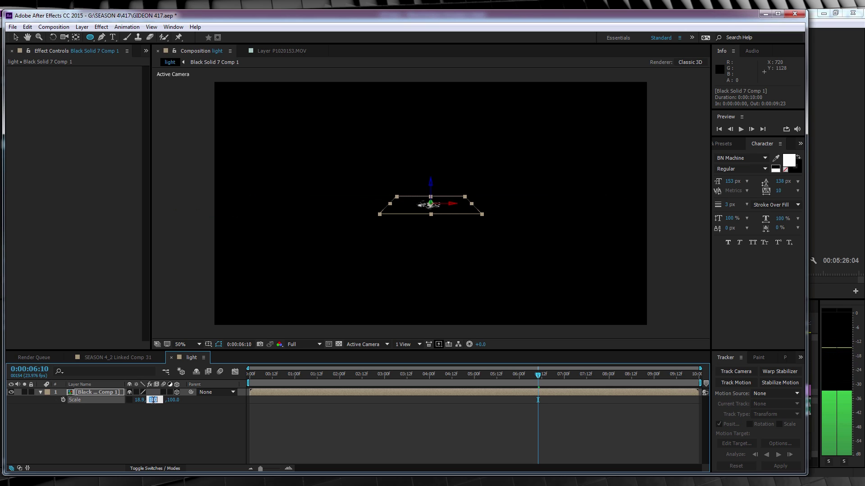
{"action": "key", "text": "Tab"}
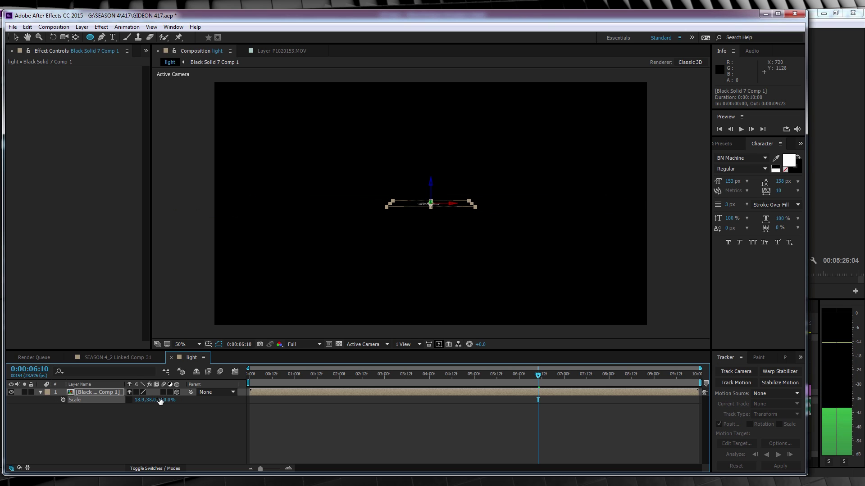
Set the streak layer's position to 960, 859.2, 22.3 and preview from the start.
{"action": "left_click", "coordinate": [91, 392]}
{"action": "key", "text": "p"}
{"action": "left_click", "coordinate": [134, 400]}
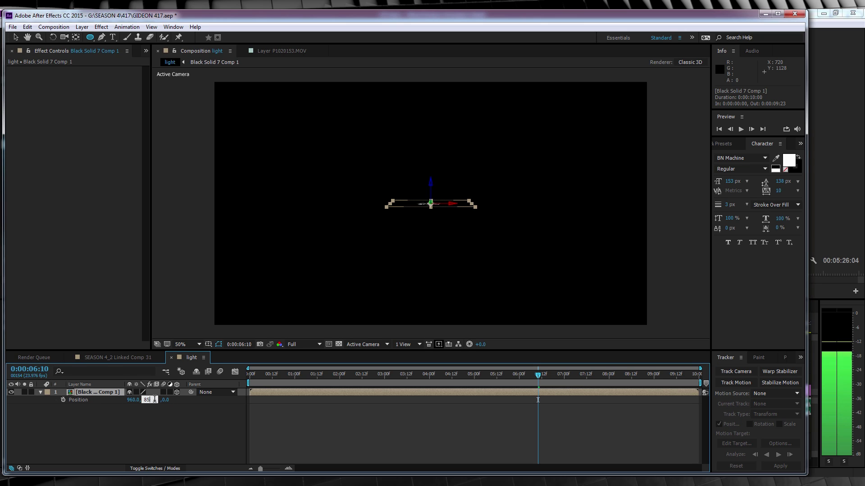
{"action": "left_click", "coordinate": [154, 400]}
{"action": "type", "text": "859.2"}
{"action": "key", "text": "Return"}
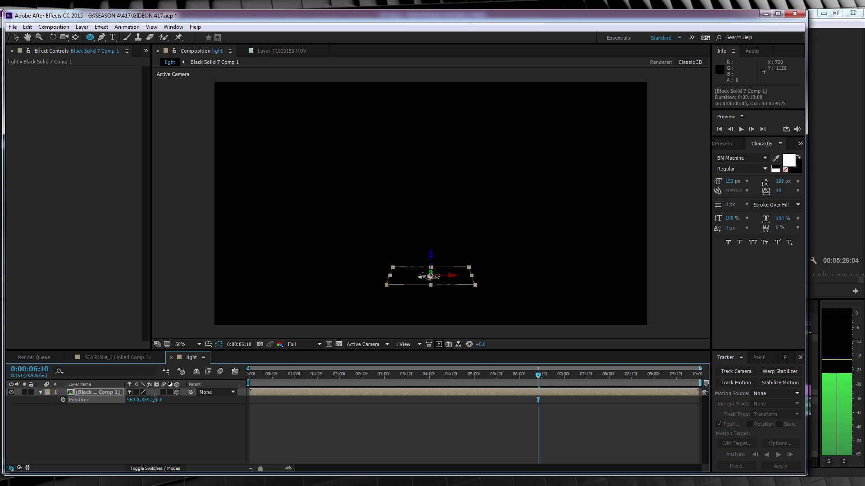
{"action": "left_click", "coordinate": [157, 400]}
{"action": "type", "text": "22.3"}
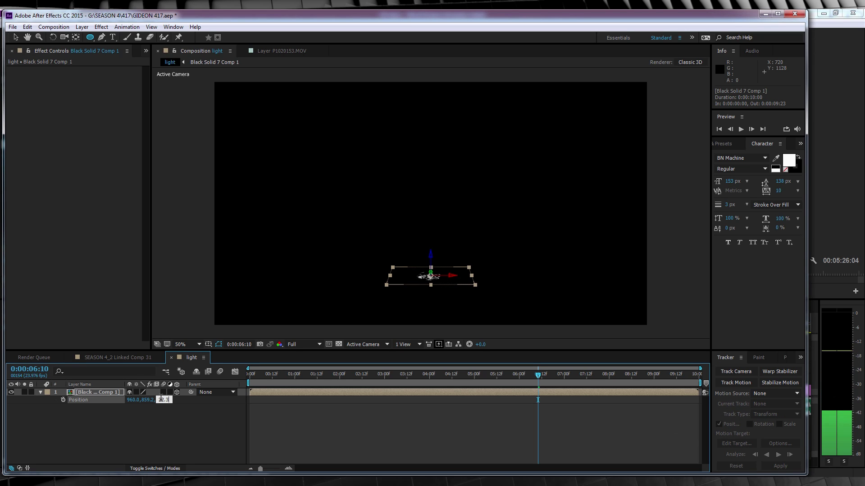
{"action": "key", "text": "Return"}
{"action": "left_click", "coordinate": [152, 410]}
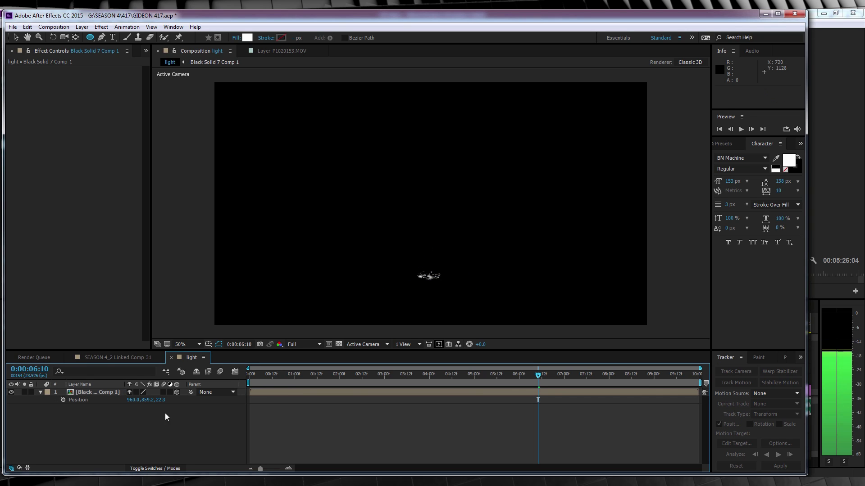
{"action": "left_click", "coordinate": [250, 375]}
{"action": "key", "text": "space"}
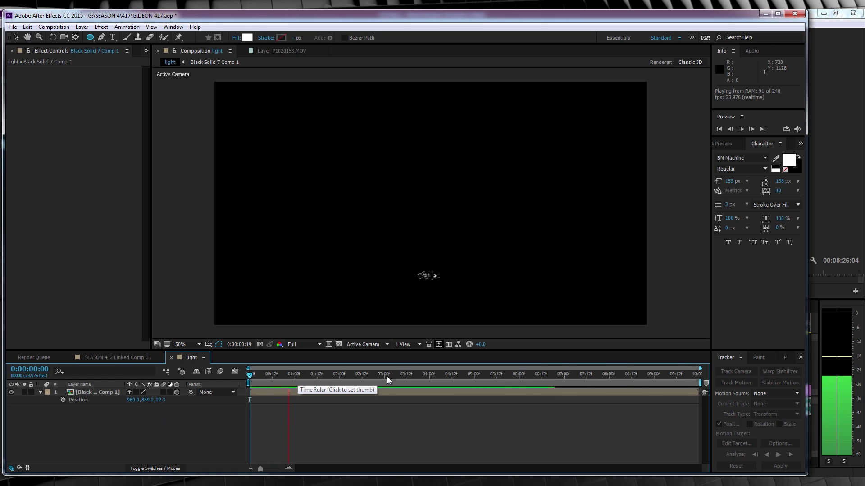
Add an adjustment layer above the streak and apply CC Radial Fast Blur to it.
{"action": "left_click", "coordinate": [82, 27]}
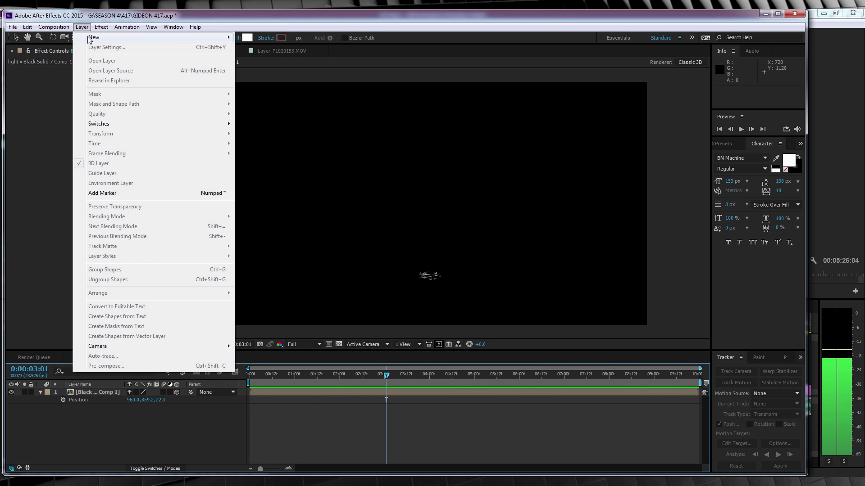
{"action": "mouse_move", "coordinate": [135, 37]}
{"action": "left_click", "coordinate": [270, 97]}
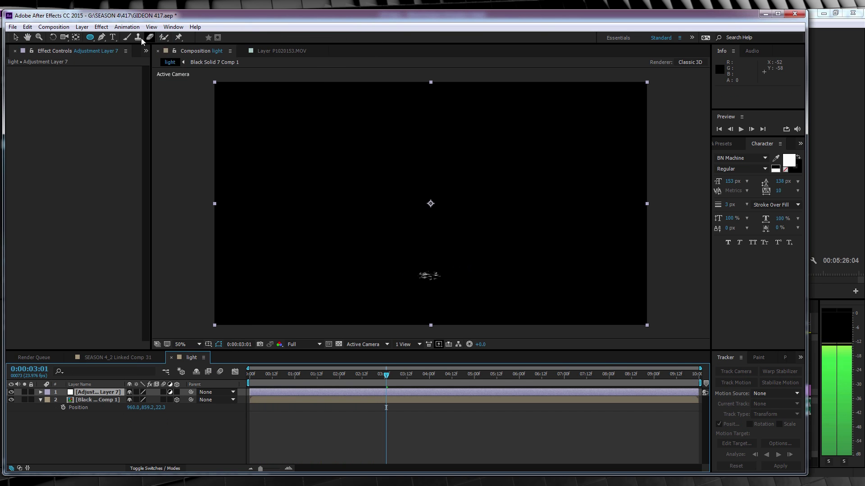
{"action": "left_click", "coordinate": [102, 27]}
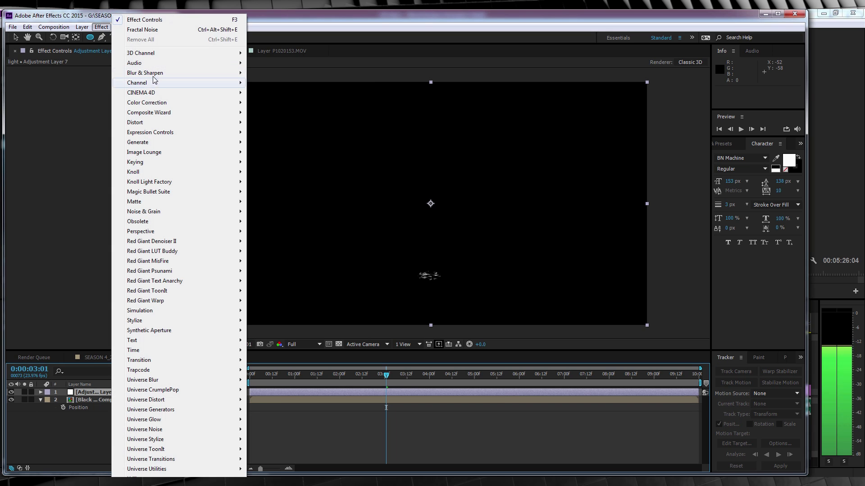
{"action": "mouse_move", "coordinate": [156, 74]}
{"action": "left_click", "coordinate": [283, 122]}
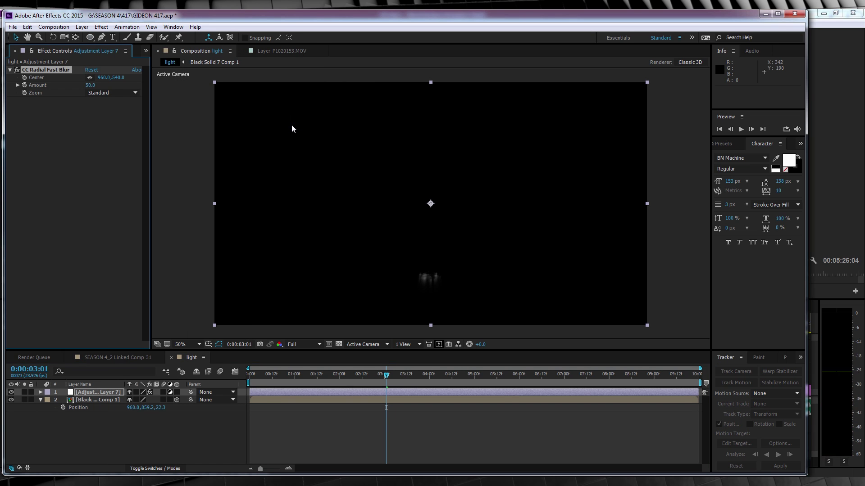
Set the radial blur to Amount 95, Zoom Brightest, centre at the streak base, and preview.
{"action": "left_click", "coordinate": [90, 85]}
{"action": "type", "text": "95"}
{"action": "key", "text": "Return"}
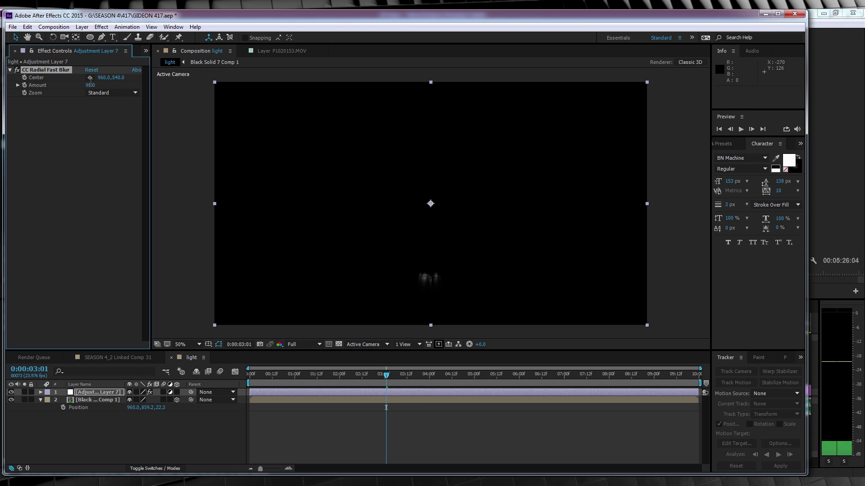
{"action": "left_click", "coordinate": [94, 93]}
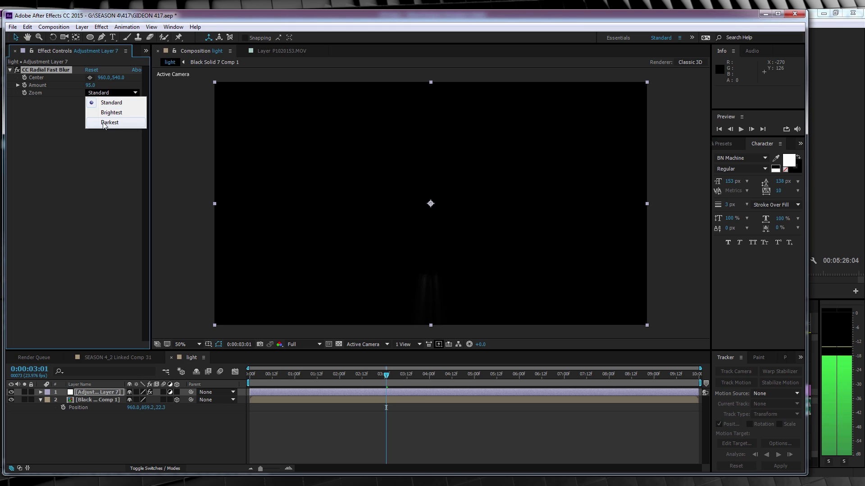
{"action": "left_click", "coordinate": [109, 112]}
{"action": "left_click", "coordinate": [89, 77]}
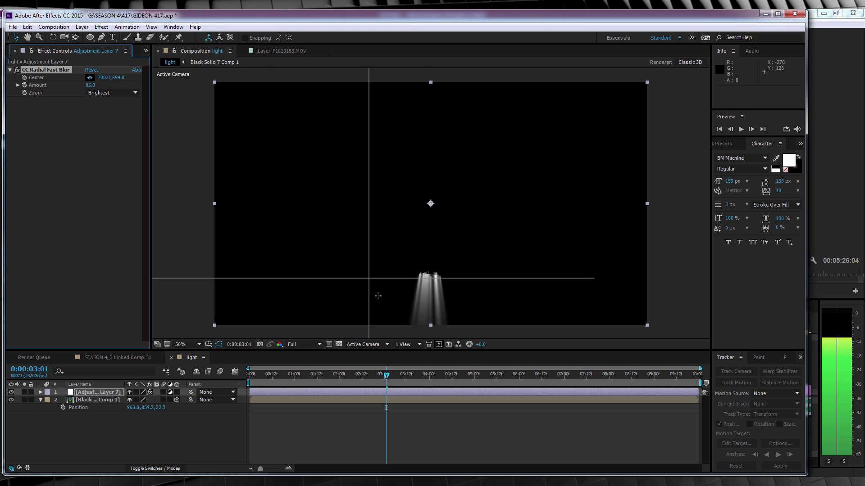
{"action": "left_click", "coordinate": [433, 336]}
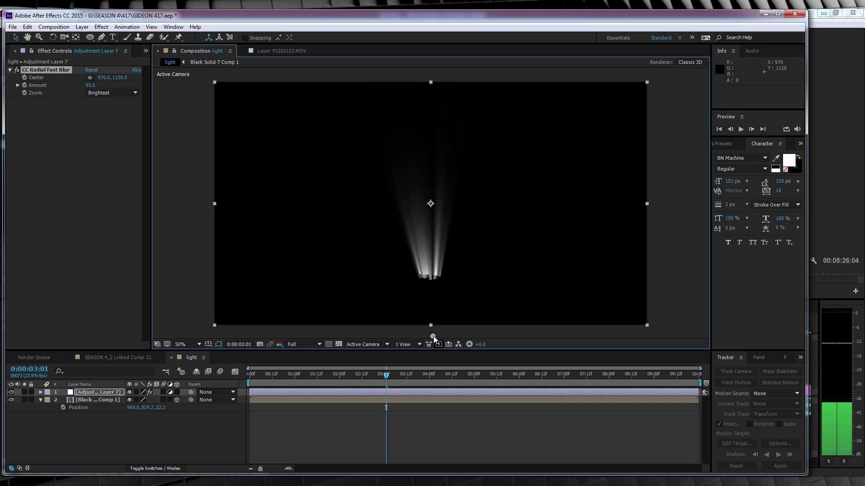
{"action": "left_click", "coordinate": [251, 376]}
{"action": "key", "text": "space"}
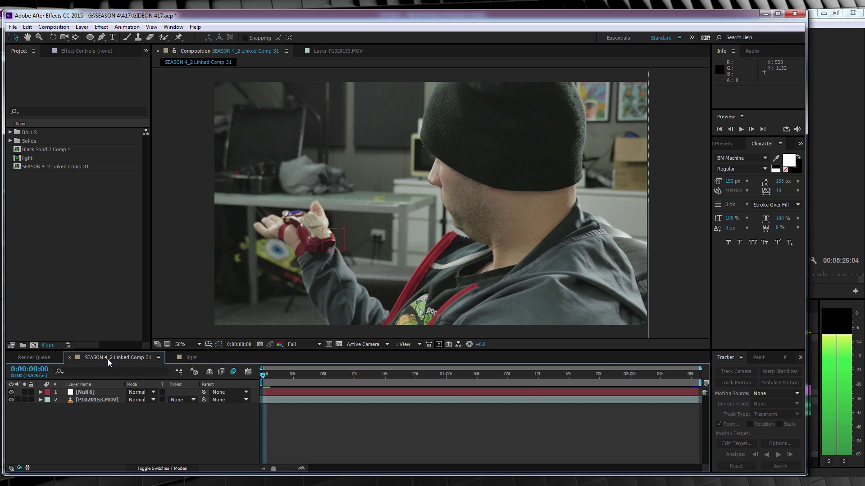
Import YES0000.tif from the YES PROF folder as a TIFF sequence, accepting the alpha interpretation.
{"action": "left_click", "coordinate": [54, 189]}
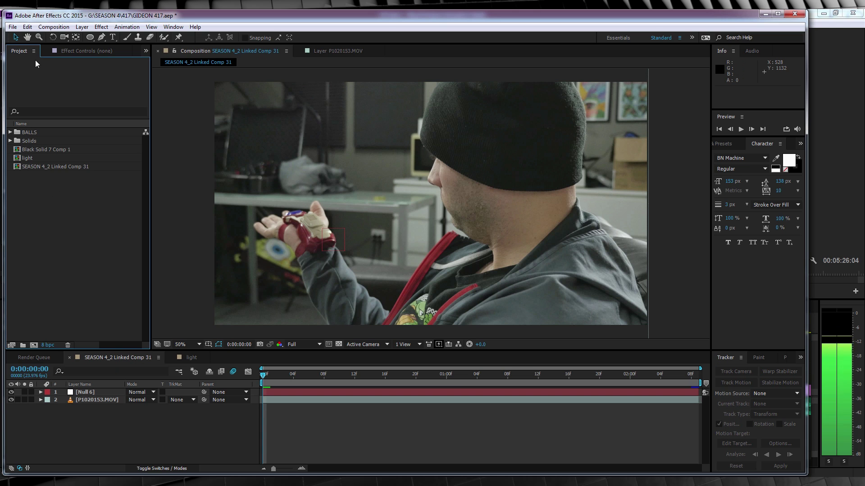
{"action": "double_click", "coordinate": [47, 209]}
{"action": "double_click", "coordinate": [112, 112]}
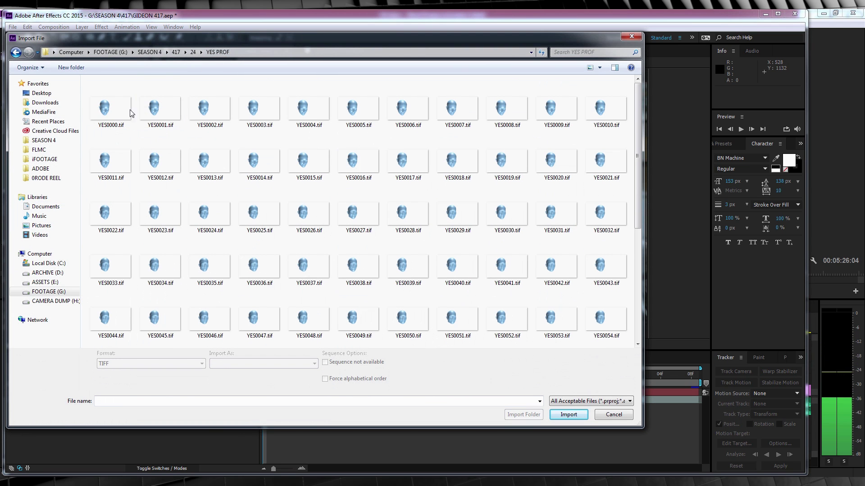
{"action": "left_click", "coordinate": [123, 110]}
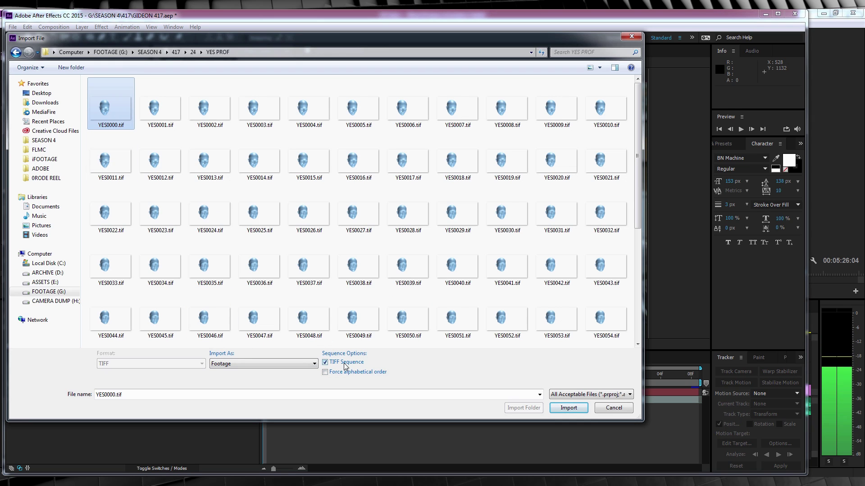
{"action": "left_click", "coordinate": [579, 407]}
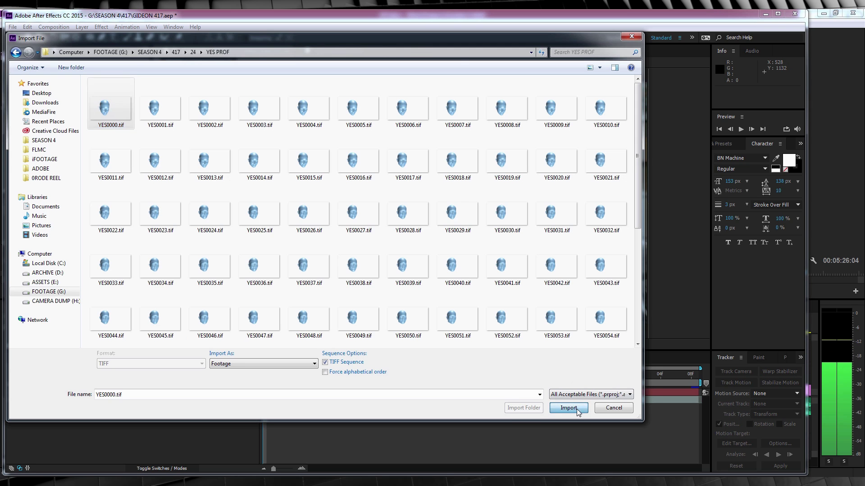
{"action": "left_click", "coordinate": [441, 299]}
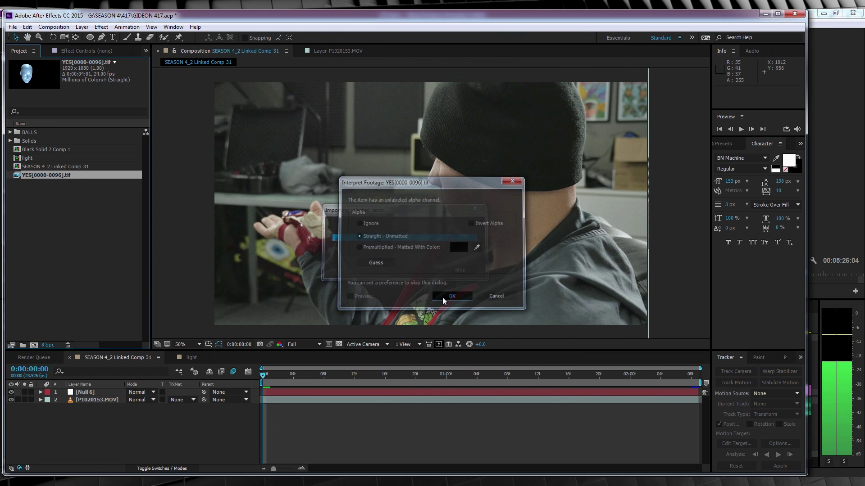
{"action": "left_click", "coordinate": [45, 207]}
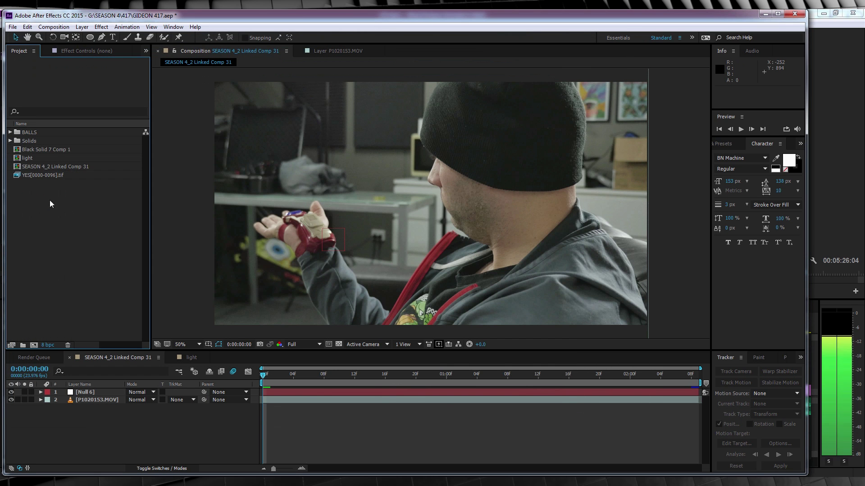
{"action": "left_click", "coordinate": [106, 175]}
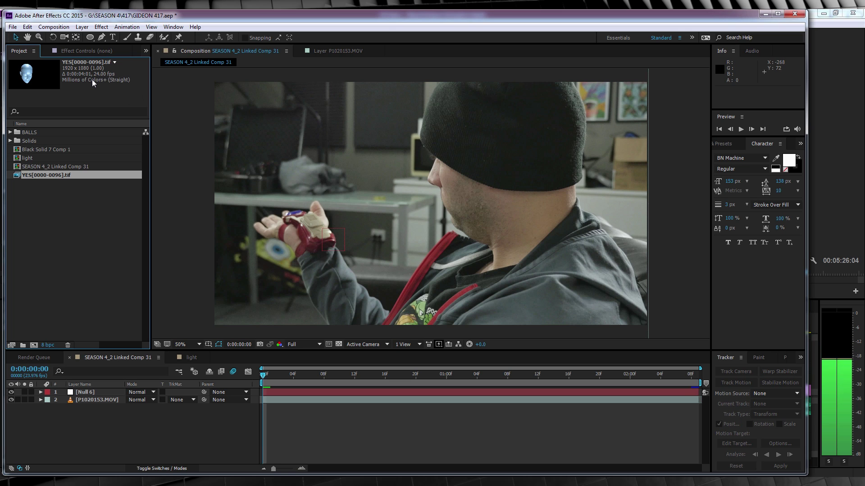
{"action": "left_click", "coordinate": [28, 27]}
{"action": "mouse_move", "coordinate": [81, 267]}
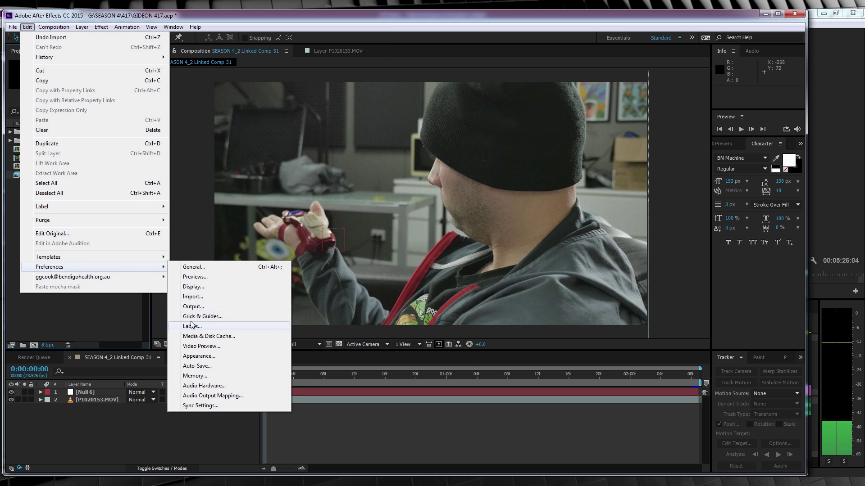
{"action": "left_click", "coordinate": [194, 297]}
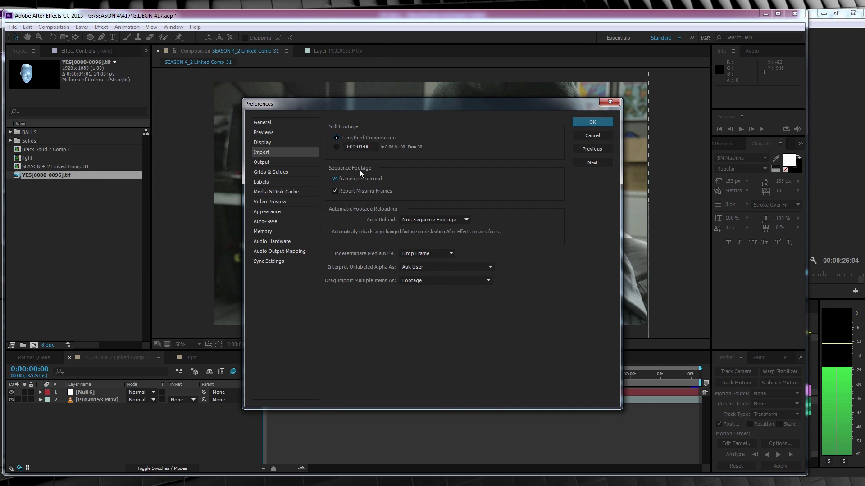
{"action": "left_click", "coordinate": [588, 124]}
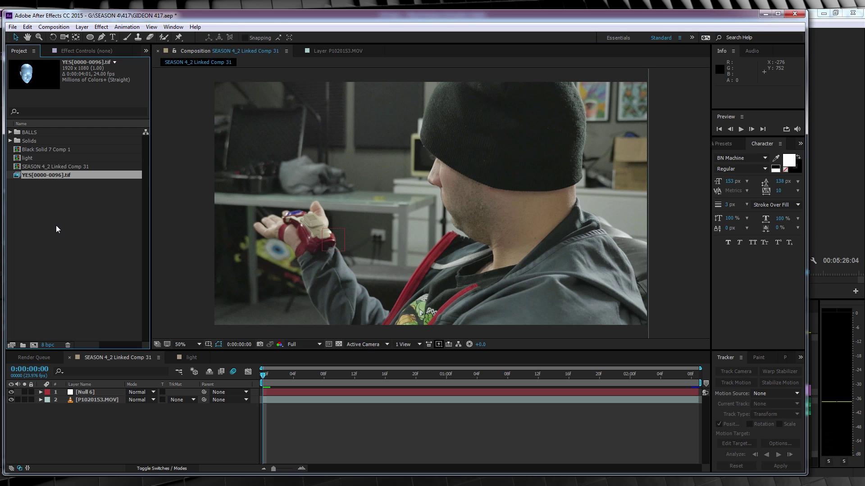
{"action": "left_click_drag", "start_coordinate": [46, 177], "coordinate": [90, 397]}
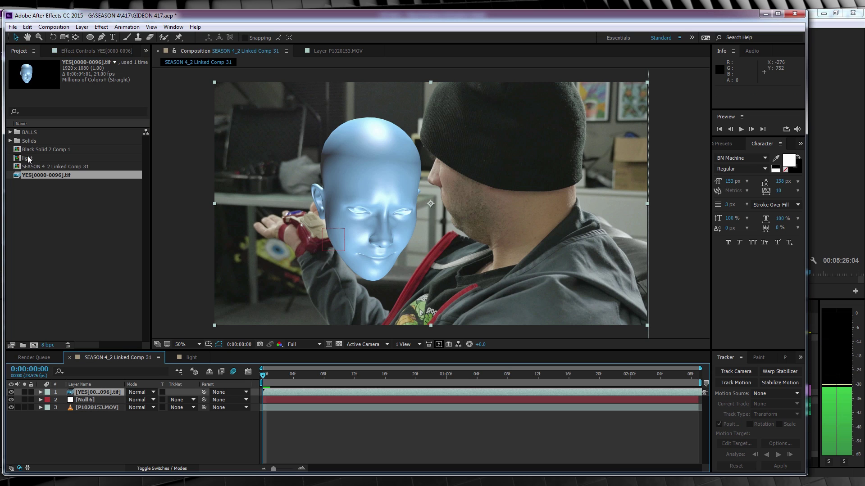
Drag the light comp into SEASON 4_2 Linked Comp 31 and hide the head layer.
{"action": "left_click_drag", "start_coordinate": [28, 158], "coordinate": [108, 395]}
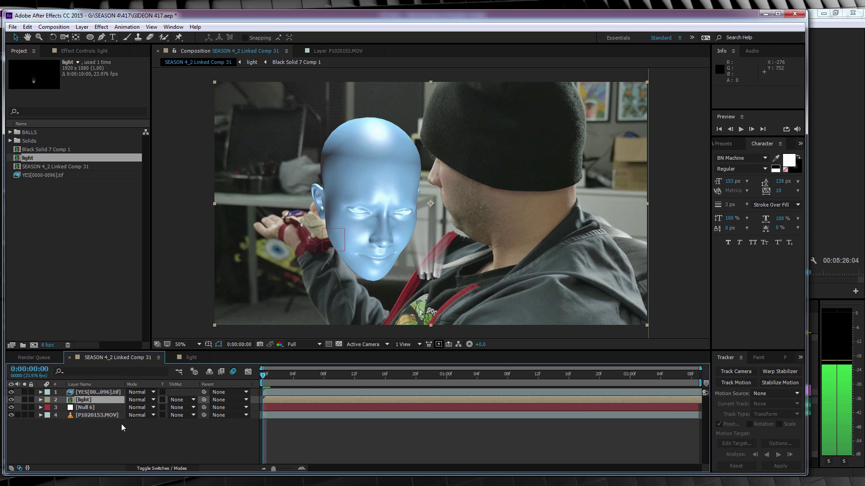
{"action": "left_click", "coordinate": [12, 393]}
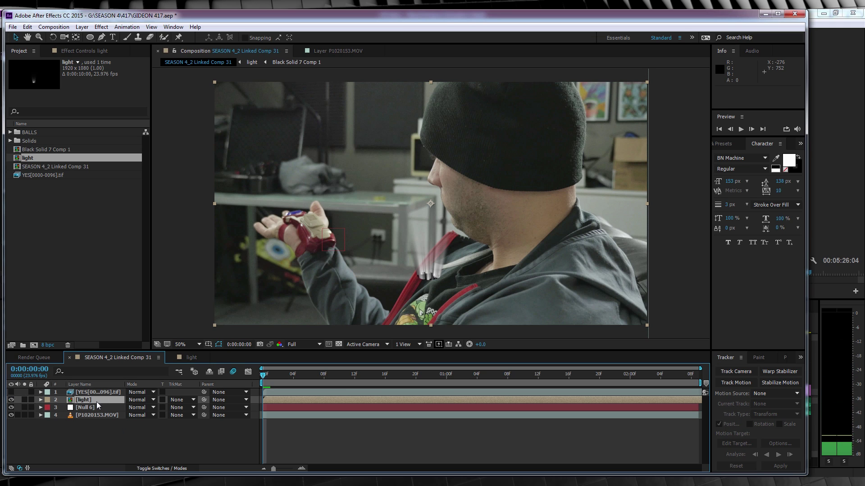
Set the light layer's blending mode to Add and move it toward the wrist.
{"action": "left_click", "coordinate": [83, 401]}
{"action": "left_click", "coordinate": [142, 400]}
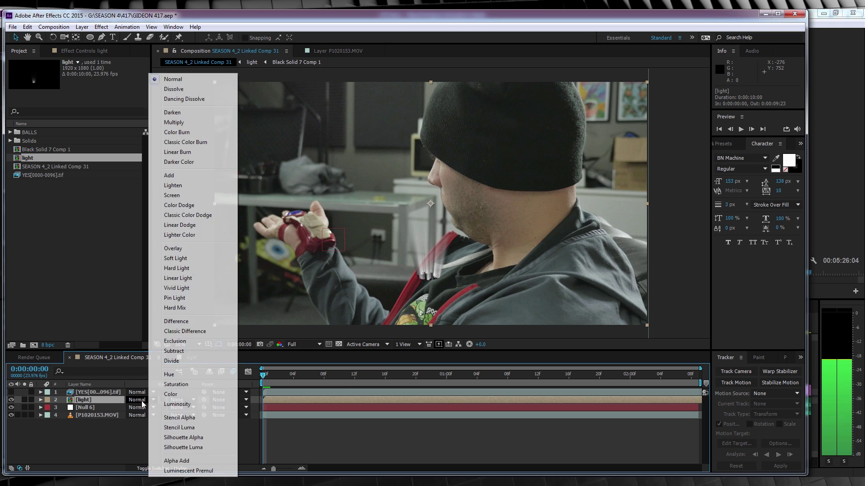
{"action": "left_click", "coordinate": [175, 177]}
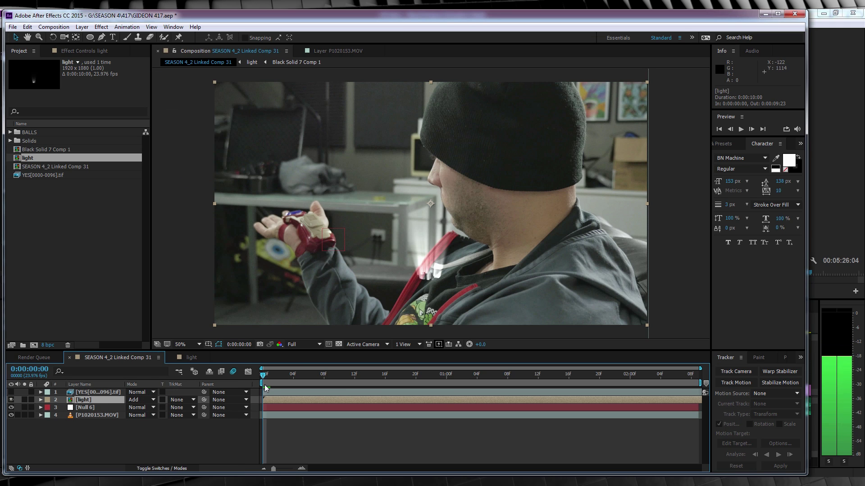
{"action": "left_click_drag", "start_coordinate": [401, 290], "coordinate": [270, 227]}
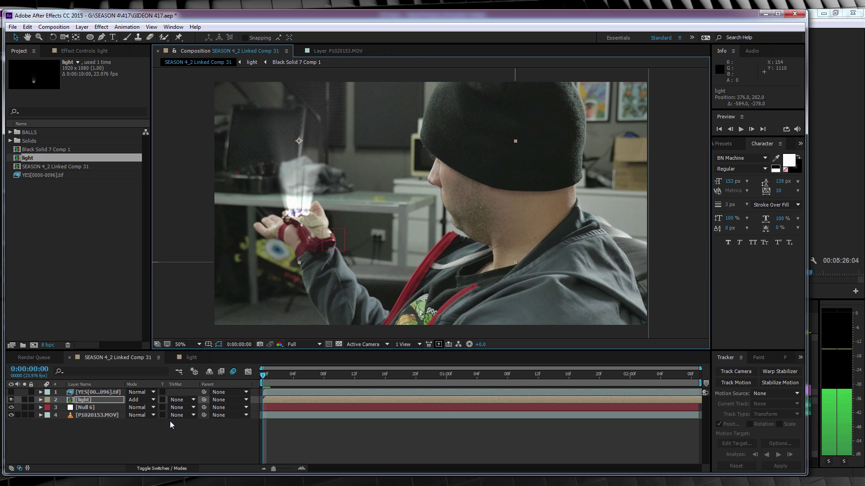
Scale the light to 76% at the wrist's base and parent it to Null 6.
{"action": "key", "text": "s"}
{"action": "left_click_drag", "start_coordinate": [154, 407], "coordinate": [144, 408]}
{"action": "mouse_move", "coordinate": [304, 201]}
{"action": "left_mouse_down"}
{"action": "mouse_move", "coordinate": [292, 205]}
{"action": "mouse_move", "coordinate": [300, 212]}
{"action": "left_mouse_up"}
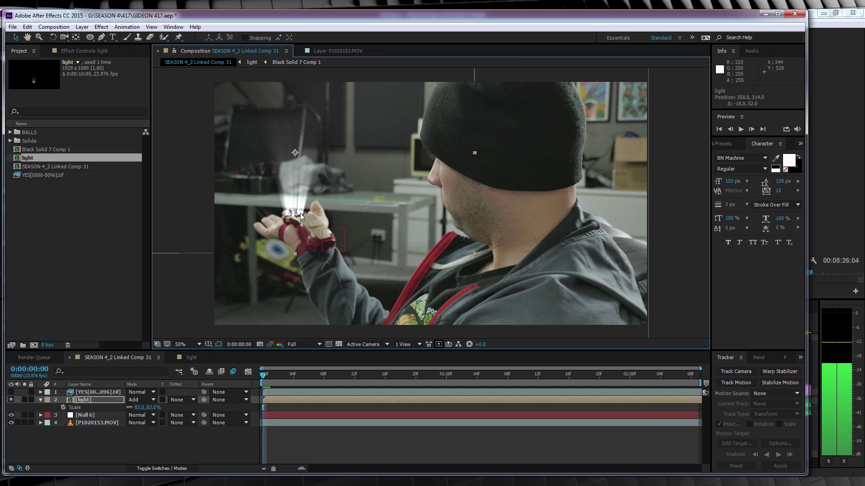
{"action": "left_click_drag", "start_coordinate": [148, 408], "coordinate": [142, 408]}
{"action": "left_click_drag", "start_coordinate": [296, 184], "coordinate": [295, 188]}
{"action": "left_click_drag", "start_coordinate": [204, 400], "coordinate": [103, 415]}
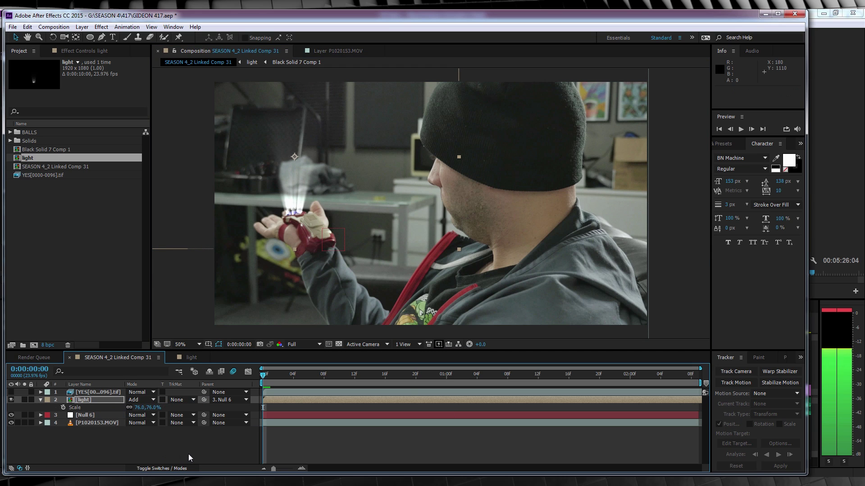
{"action": "left_click", "coordinate": [188, 454]}
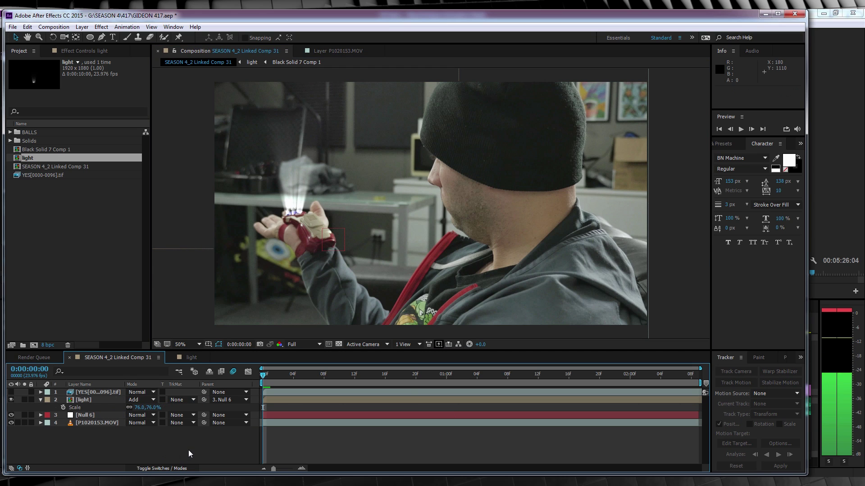
Make the 3D head layer visible and scale it to 55%.
{"action": "left_click", "coordinate": [11, 393]}
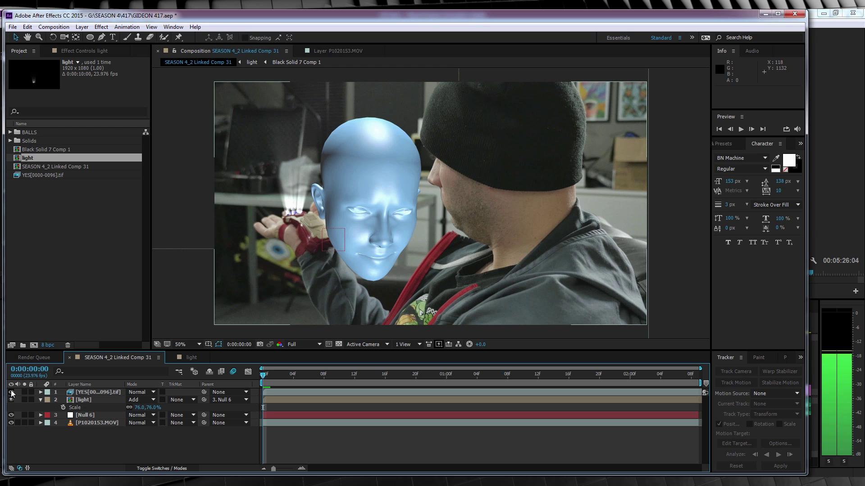
{"action": "left_click", "coordinate": [88, 393]}
{"action": "key", "text": "s"}
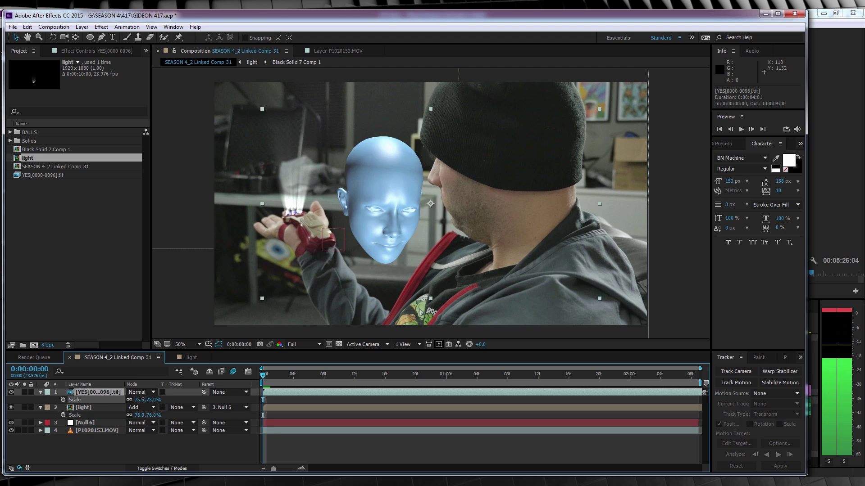
{"action": "left_click_drag", "start_coordinate": [385, 187], "coordinate": [282, 132]}
{"action": "left_click", "coordinate": [140, 400]}
{"action": "type", "text": "55"}
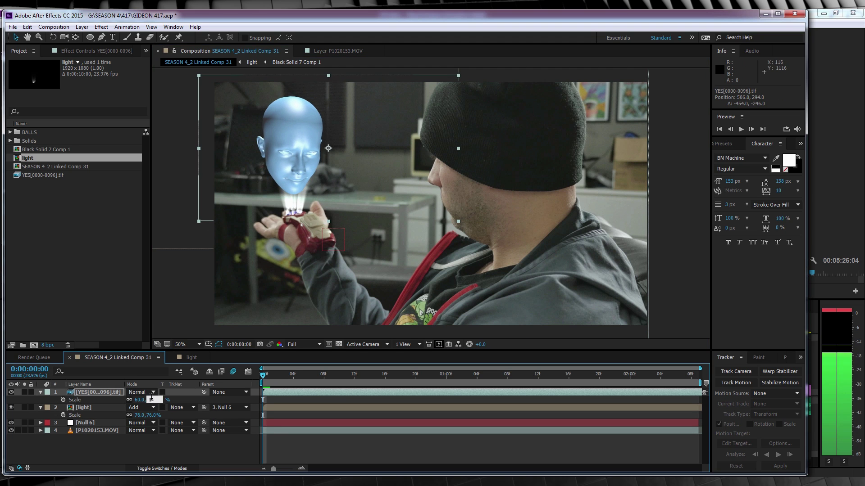
{"action": "key", "text": "Return"}
Parent the head to Null 6, set its blend mode to Lighten, and preview.
{"action": "key", "text": "super+Up"}
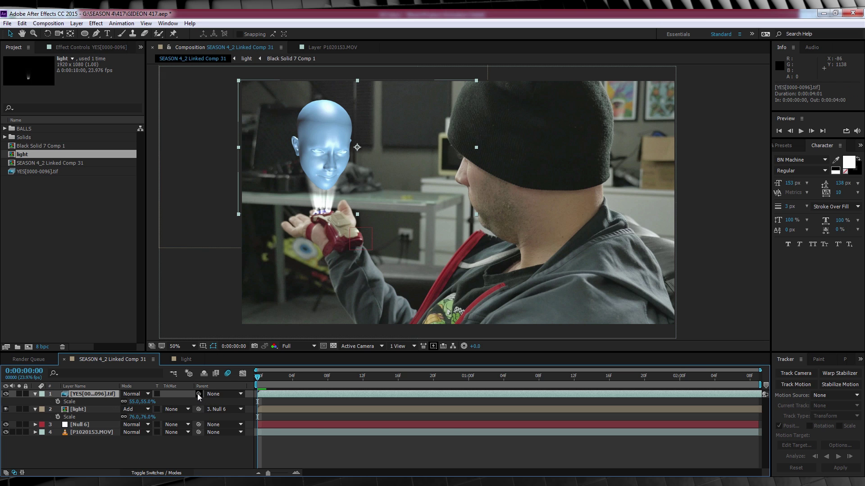
{"action": "left_click_drag", "start_coordinate": [198, 394], "coordinate": [97, 425]}
{"action": "left_click", "coordinate": [148, 394]}
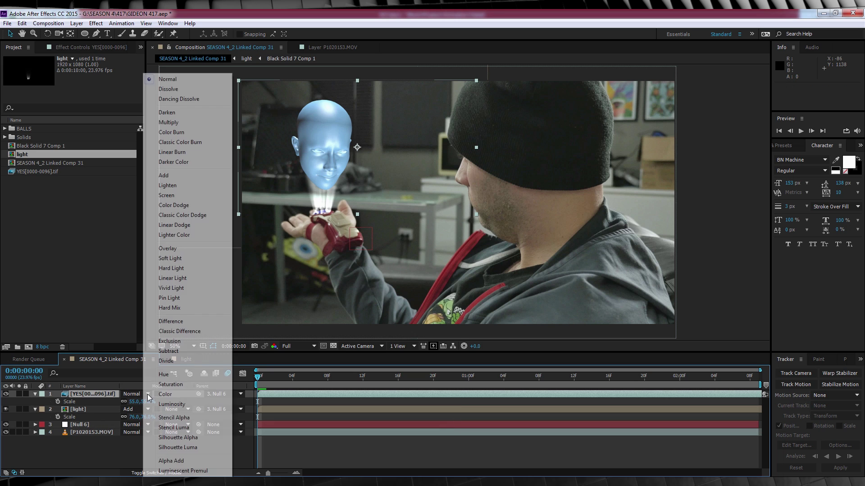
{"action": "left_click", "coordinate": [178, 186]}
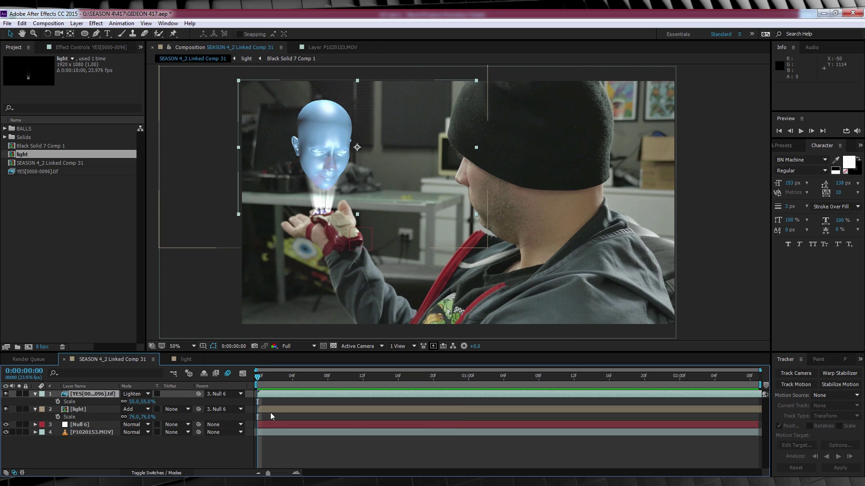
{"action": "left_click", "coordinate": [248, 453]}
{"action": "key", "text": "space"}
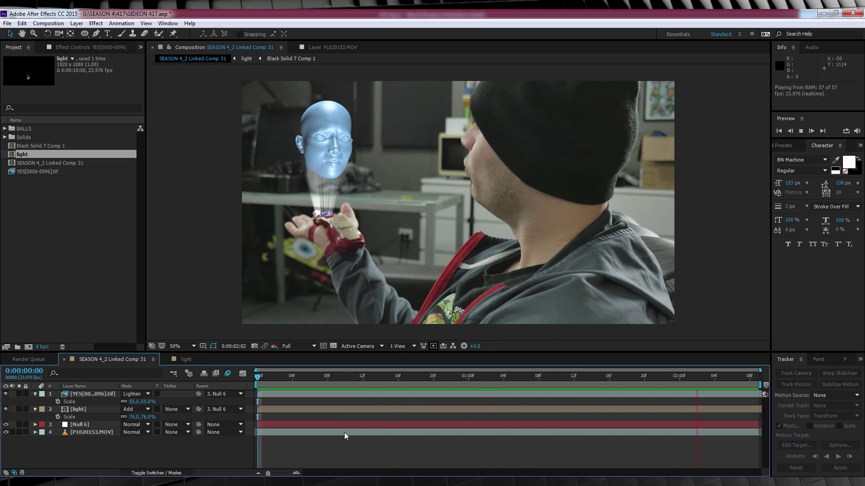
{"action": "key", "text": "space"}
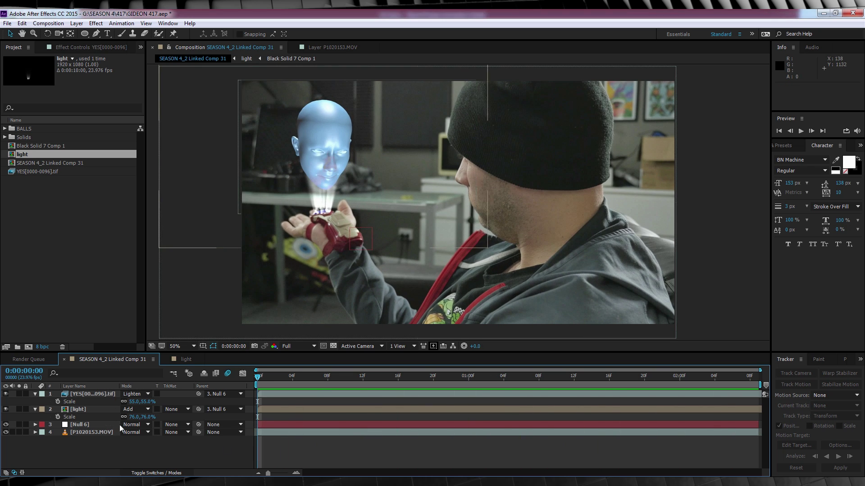
Tint the light layer with the head's blue and duplicate it into three copies.
{"action": "left_click", "coordinate": [79, 410]}
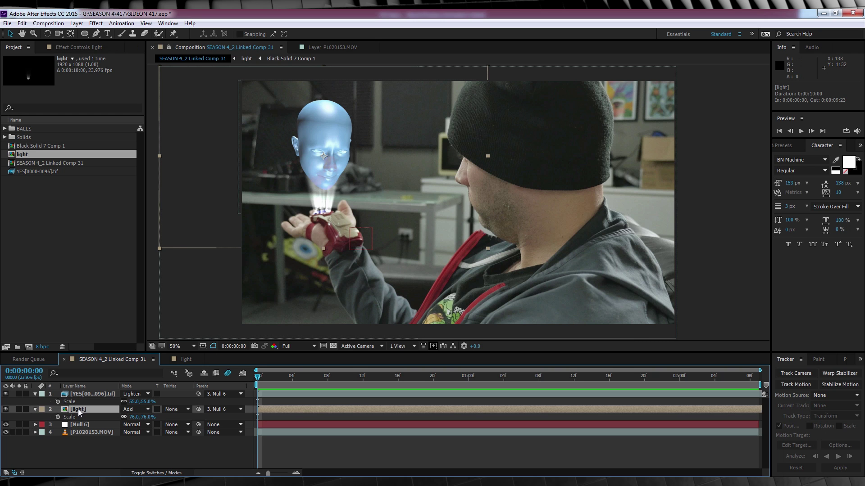
{"action": "left_click", "coordinate": [95, 23]}
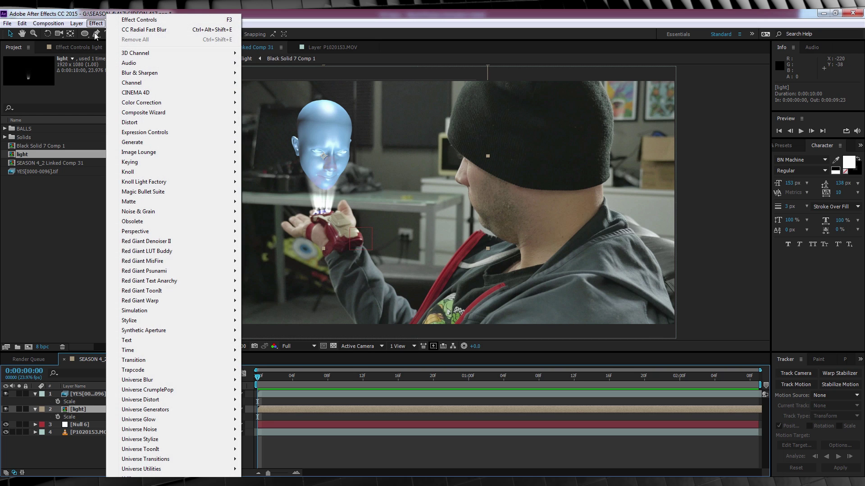
{"action": "mouse_move", "coordinate": [198, 103]}
{"action": "left_click", "coordinate": [261, 400]}
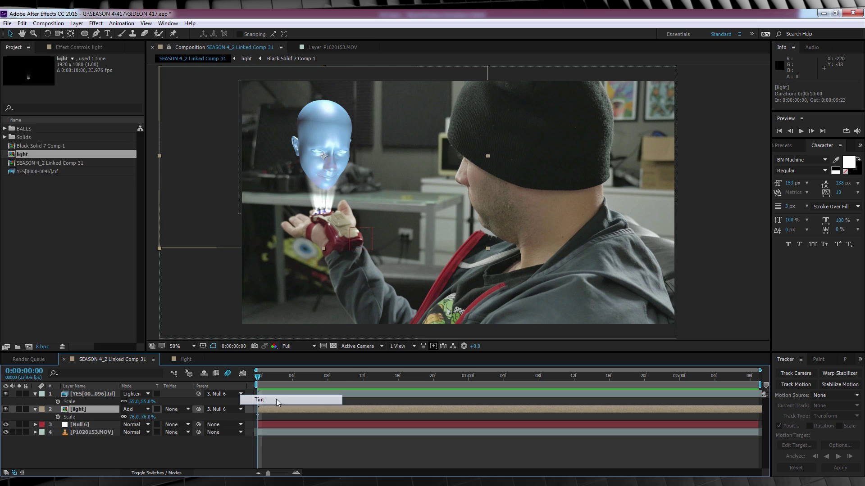
{"action": "left_click", "coordinate": [325, 133]}
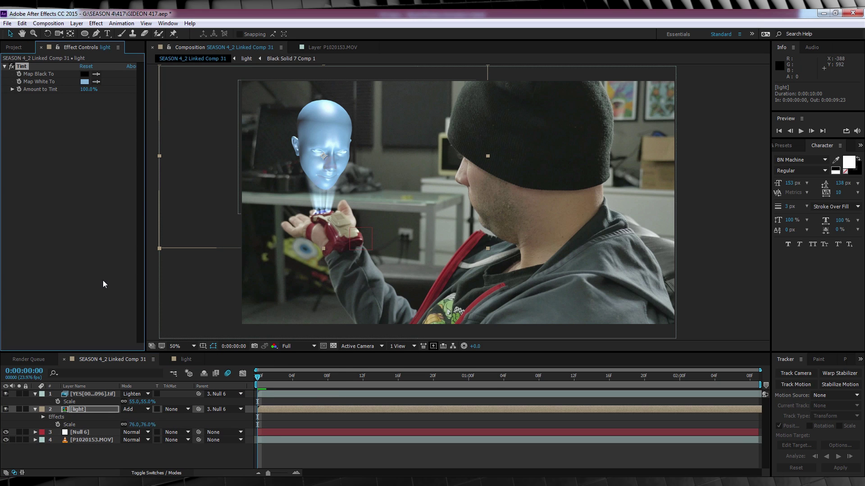
{"action": "left_click", "coordinate": [75, 410]}
{"action": "key", "text": "ctrl+d"}
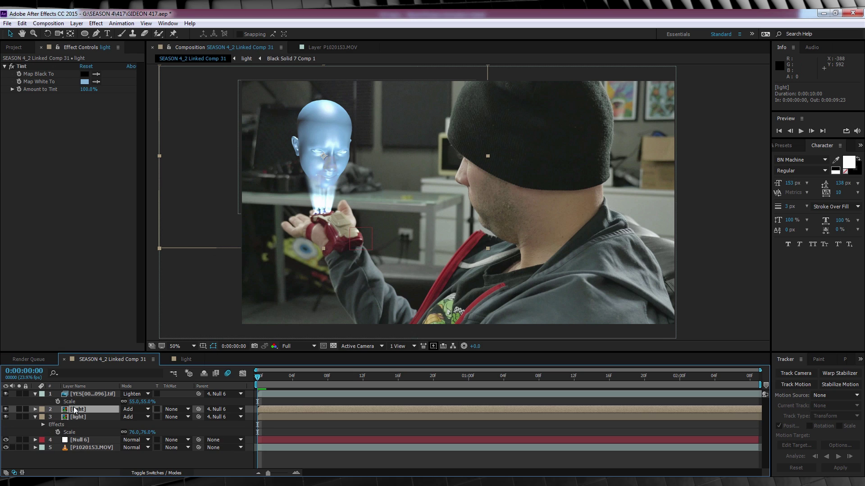
{"action": "key", "text": "ctrl+d"}
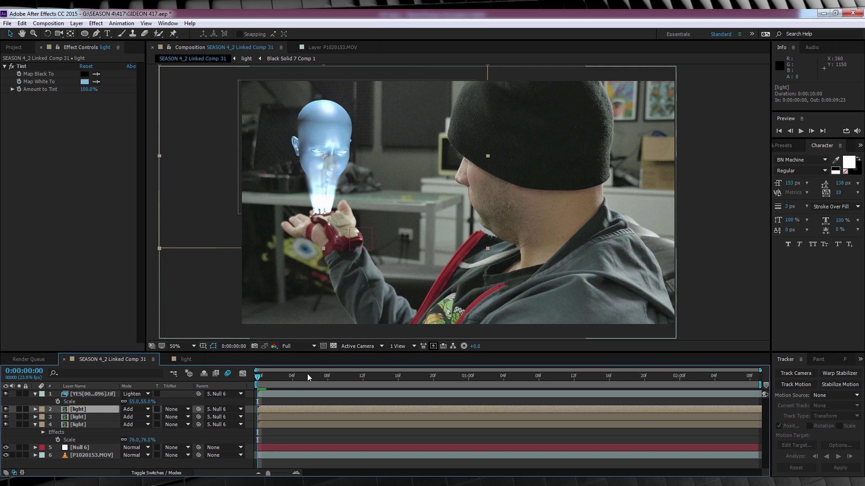
{"action": "left_click", "coordinate": [210, 465]}
Duplicate the head layer and set both head copies to 45% opacity.
{"action": "left_click", "coordinate": [100, 395]}
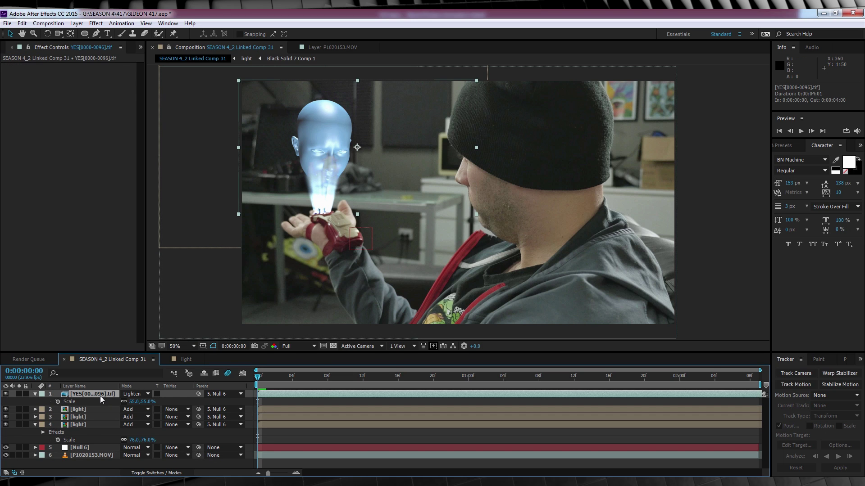
{"action": "key", "text": "ctrl+d"}
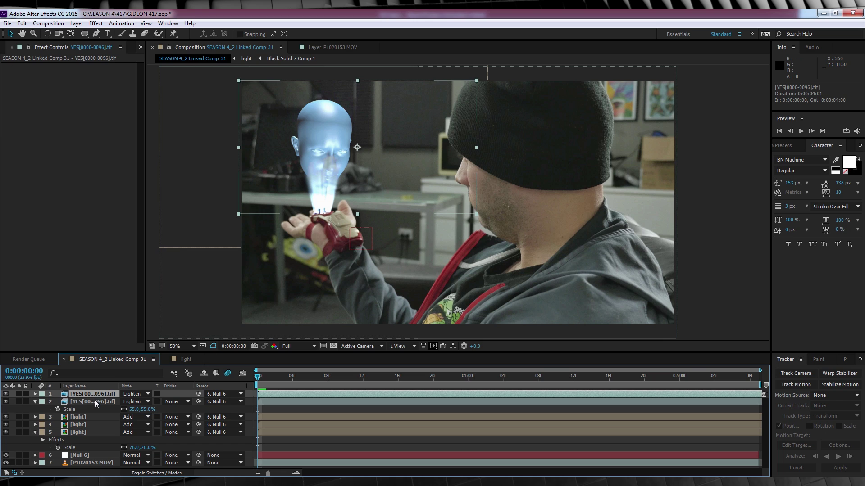
{"action": "left_click", "coordinate": [96, 402], "text": "shift"}
{"action": "key", "text": "t"}
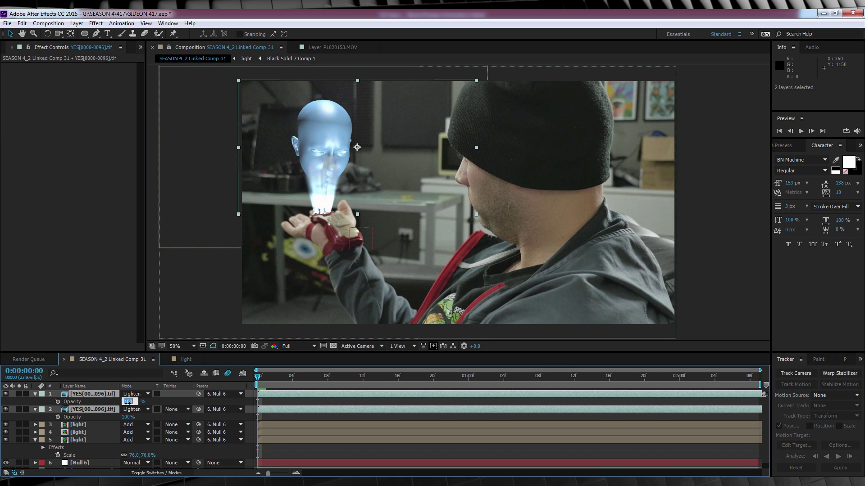
{"action": "type", "text": "5"}
{"action": "key", "text": "Return"}
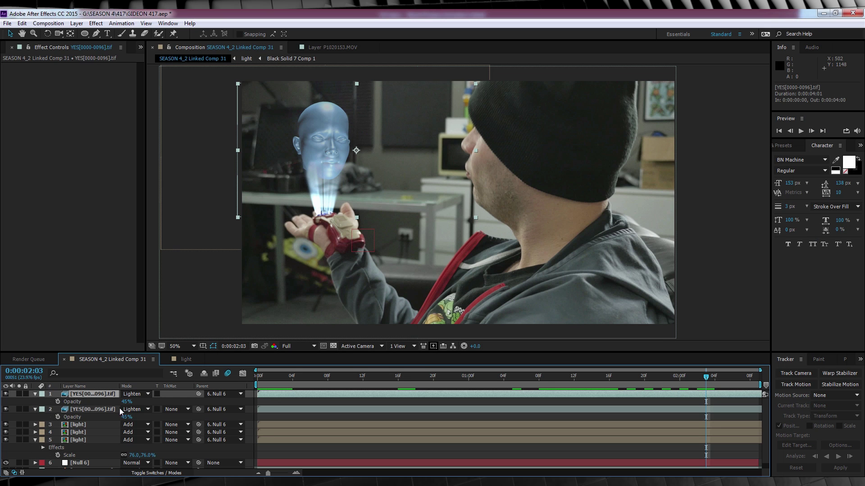
Add a Fast Blur of 44 to the second head copy and preview from the first frame.
{"action": "left_click", "coordinate": [95, 410], "text": "ctrl"}
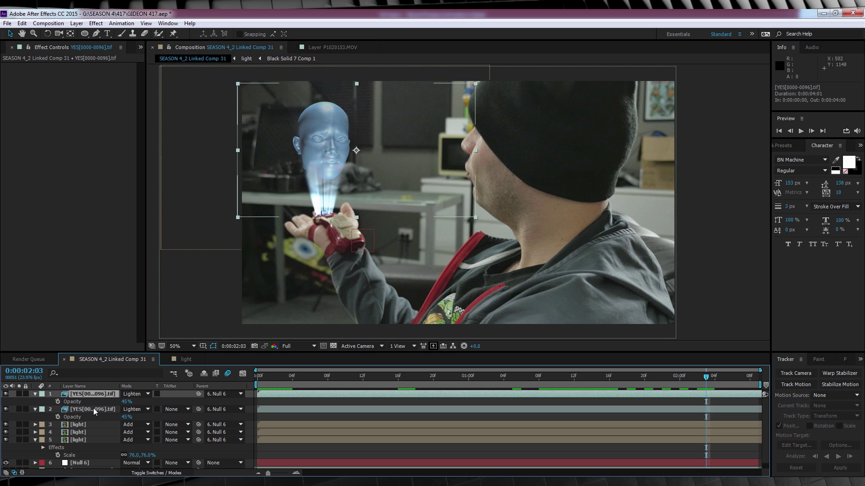
{"action": "left_click", "coordinate": [94, 411]}
{"action": "left_click", "coordinate": [95, 24]}
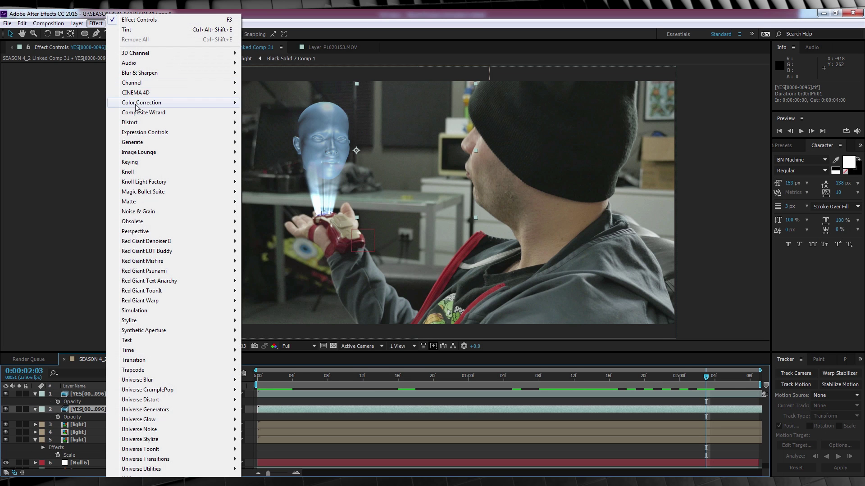
{"action": "mouse_move", "coordinate": [148, 72]}
{"action": "left_click", "coordinate": [268, 171]}
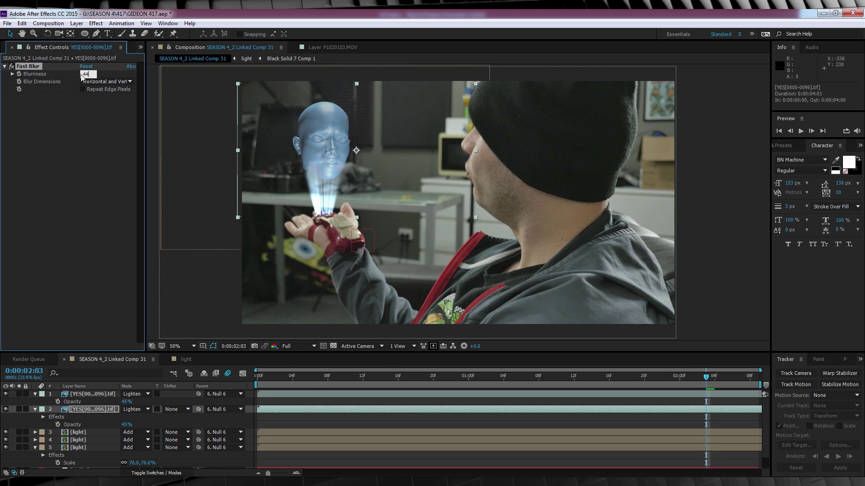
{"action": "key", "text": "Return"}
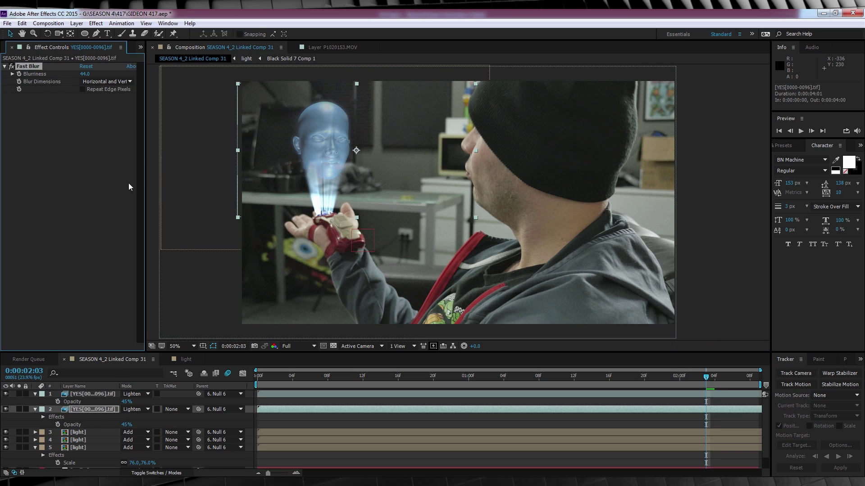
{"action": "left_click", "coordinate": [258, 379]}
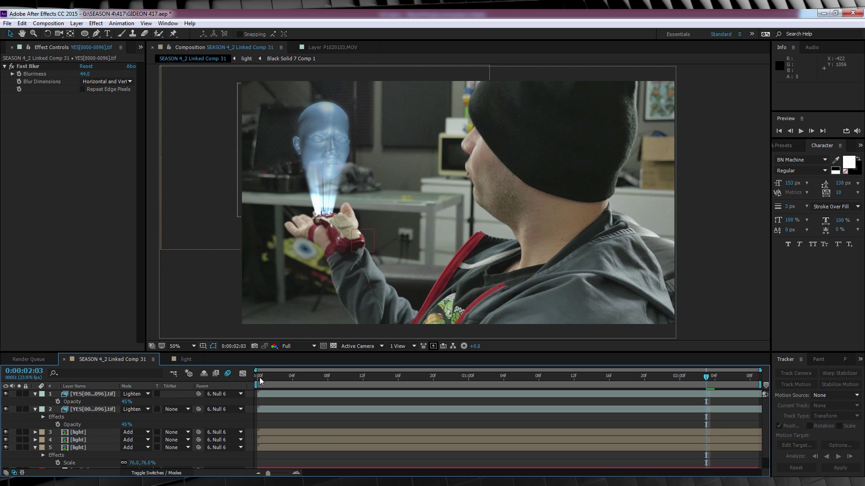
{"action": "key", "text": "space"}
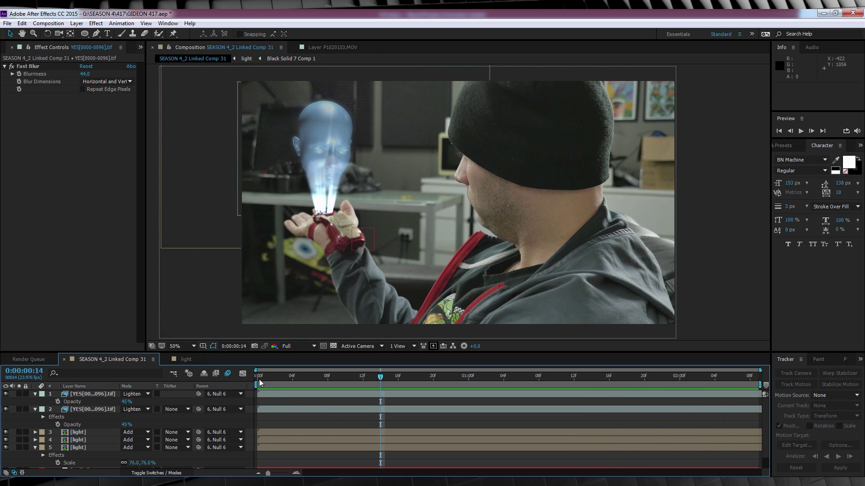
{"action": "key", "text": "space"}
Pre-compose the two head and three light layers into Pre-comp 3 with Collapse Transformations on.
{"action": "left_click", "coordinate": [93, 448]}
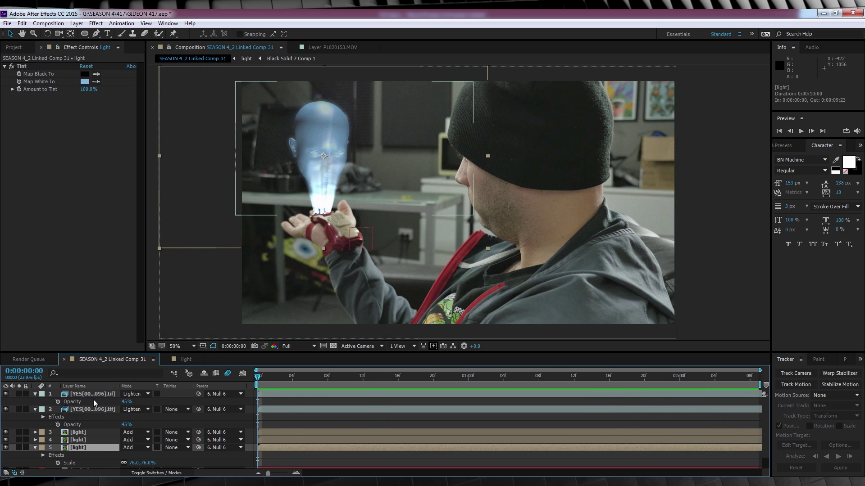
{"action": "left_click", "coordinate": [93, 394], "text": "shift"}
{"action": "right_click", "coordinate": [93, 394]}
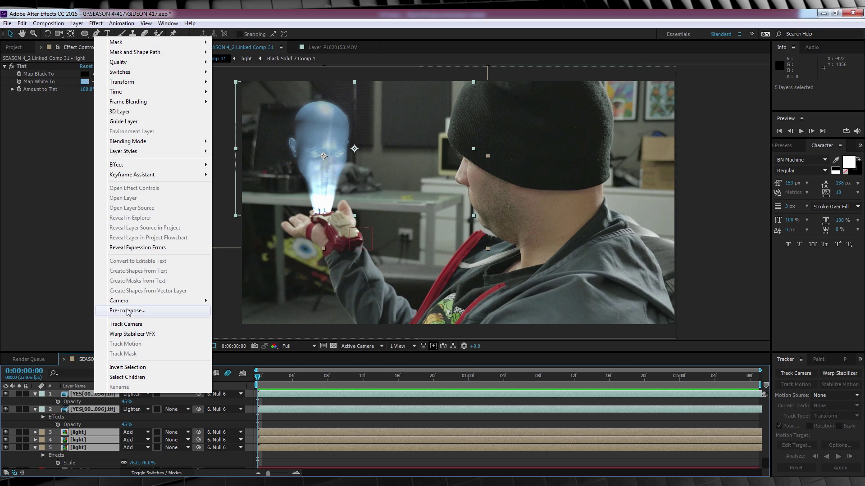
{"action": "left_click", "coordinate": [127, 311]}
{"action": "left_click", "coordinate": [459, 298]}
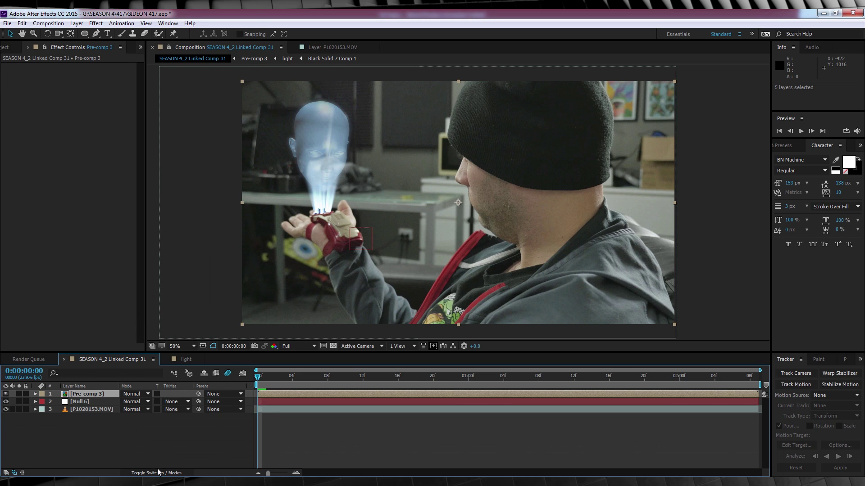
{"action": "left_click", "coordinate": [150, 473]}
{"action": "left_click", "coordinate": [131, 394]}
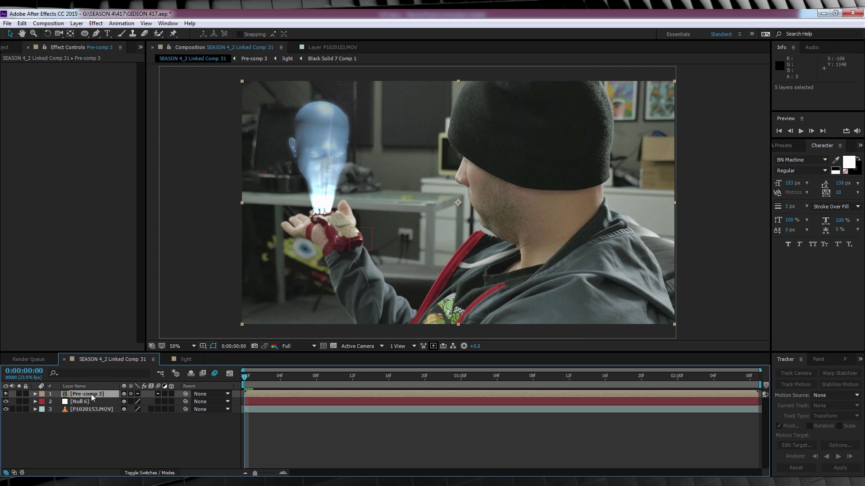
{"action": "left_click", "coordinate": [71, 33]}
Move Pre-comp 3's anchor to the wrist and keyframe Scale from 0% at frame 0 to 100% at frame 18.
{"action": "left_click_drag", "start_coordinate": [458, 201], "coordinate": [330, 203]}
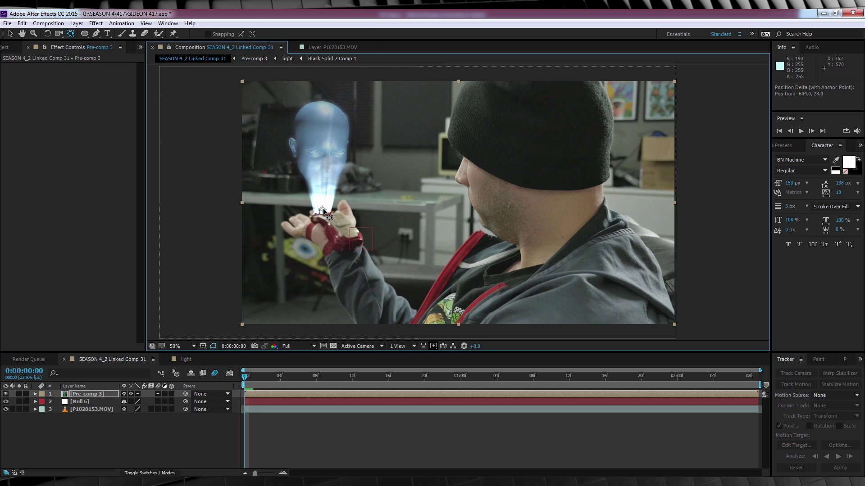
{"action": "key", "text": "s"}
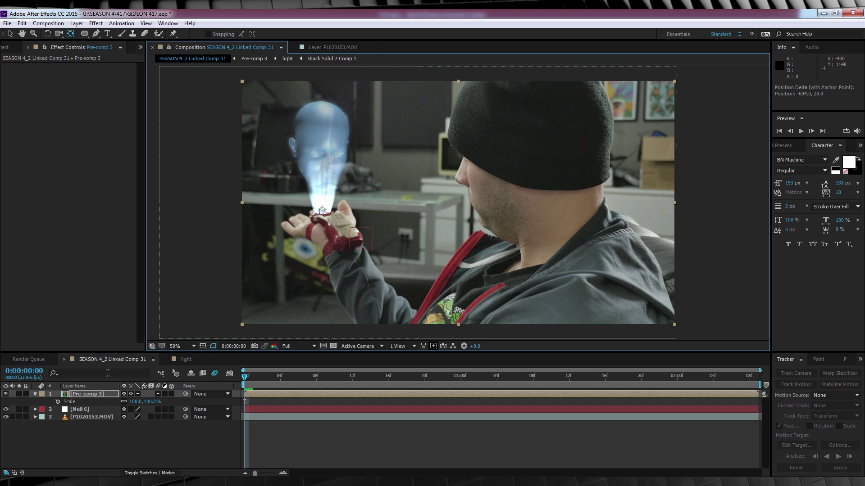
{"action": "left_click", "coordinate": [58, 401]}
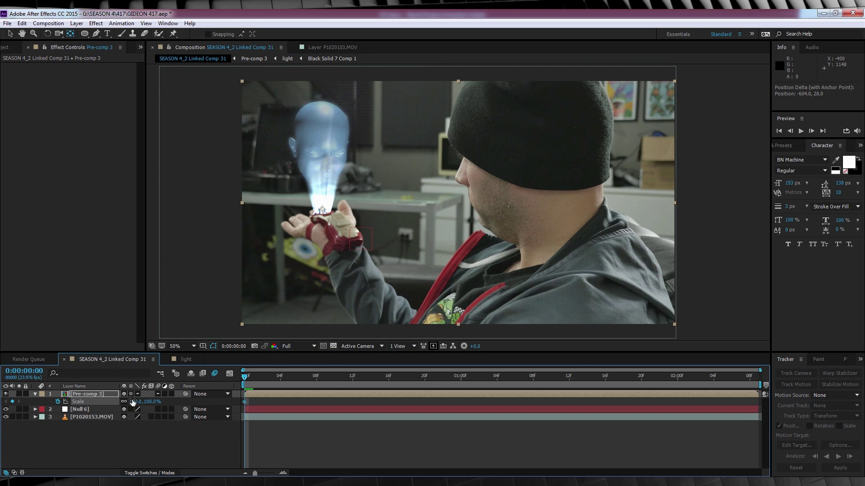
{"action": "type", "text": "00"}
{"action": "key", "text": "Return"}
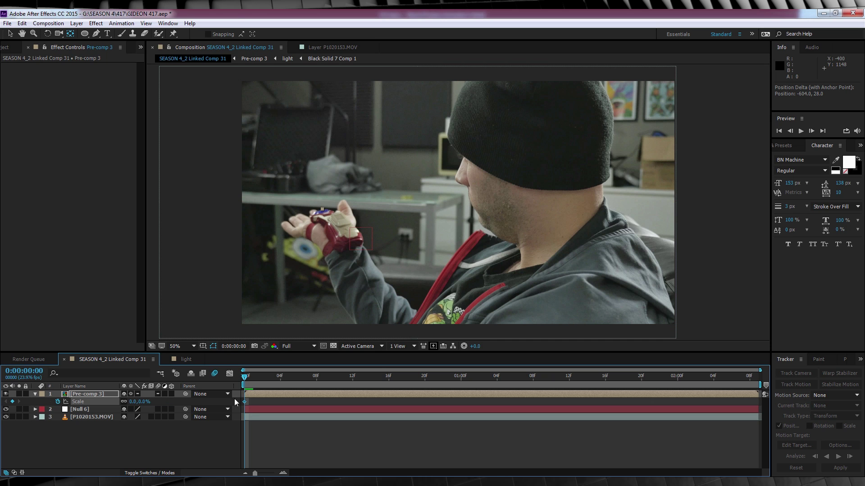
{"action": "left_click_drag", "start_coordinate": [386, 381], "coordinate": [405, 382]}
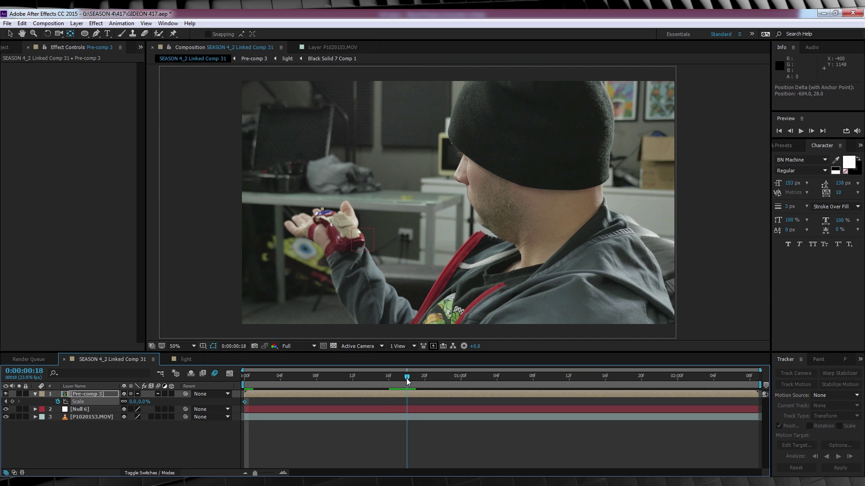
{"action": "left_click", "coordinate": [153, 400]}
{"action": "type", "text": "100"}
{"action": "key", "text": "Return"}
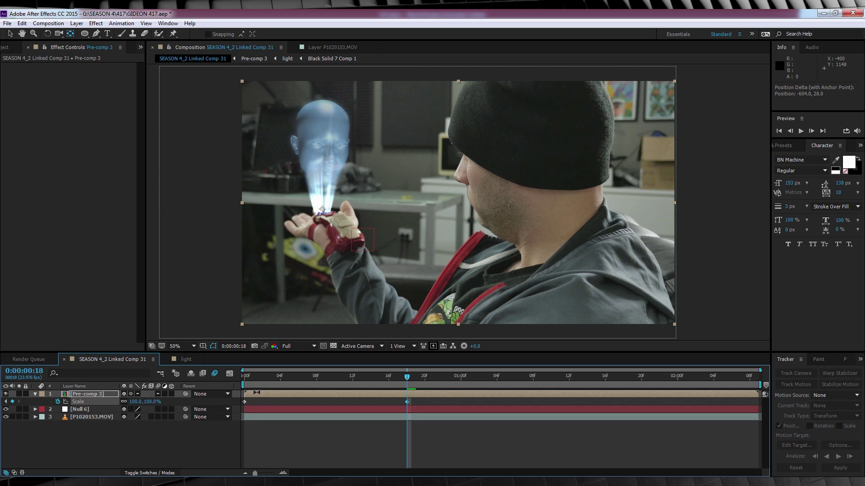
{"action": "left_click", "coordinate": [246, 382]}
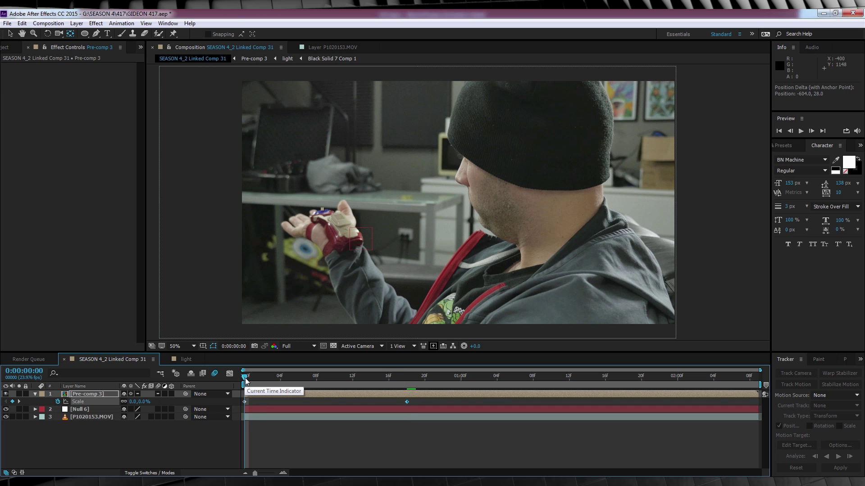
{"action": "left_click", "coordinate": [407, 378]}
Keyframe Opacity from 0% at frame 0 to 85% at frame 18, then preview.
{"action": "key", "text": "t"}
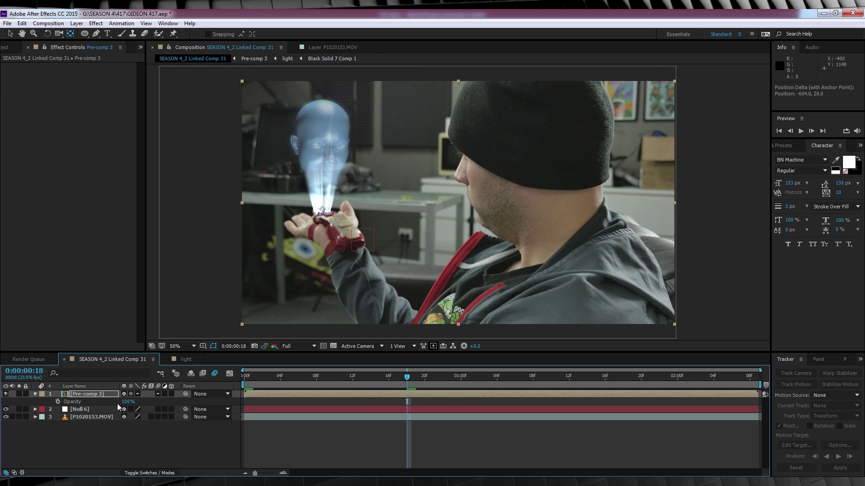
{"action": "left_click", "coordinate": [58, 401]}
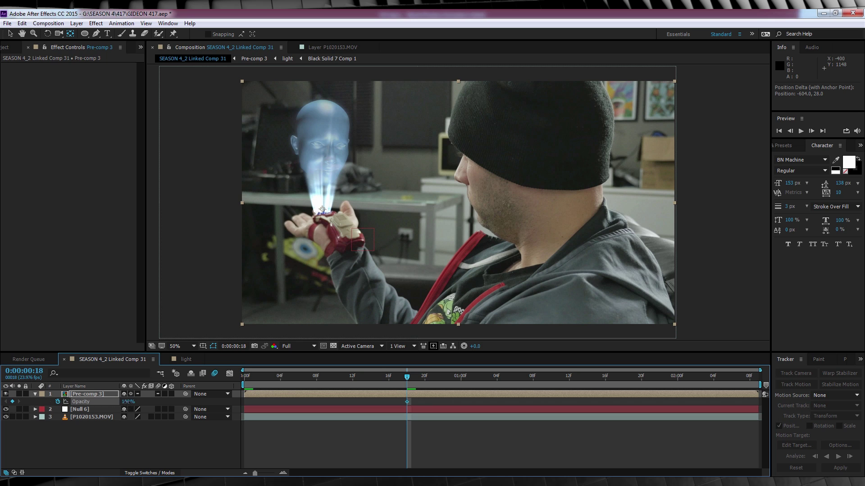
{"action": "key", "text": "Return"}
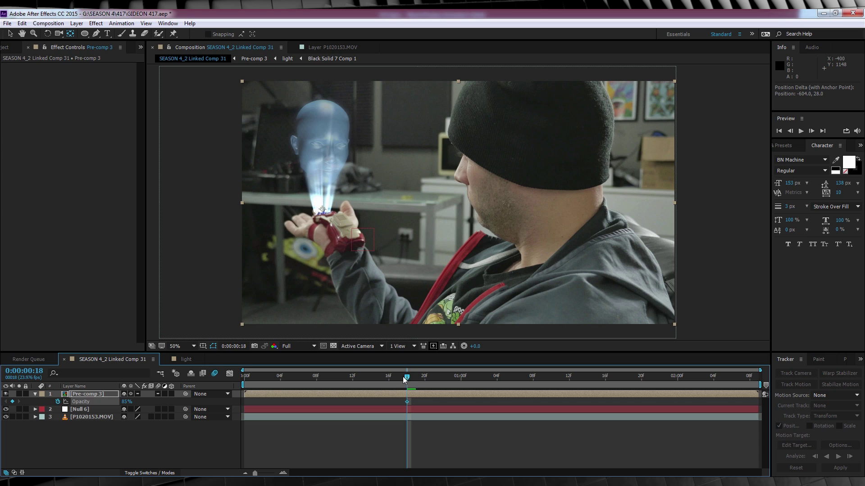
{"action": "left_click_drag", "start_coordinate": [407, 380], "coordinate": [154, 400]}
{"action": "left_click", "coordinate": [127, 402]}
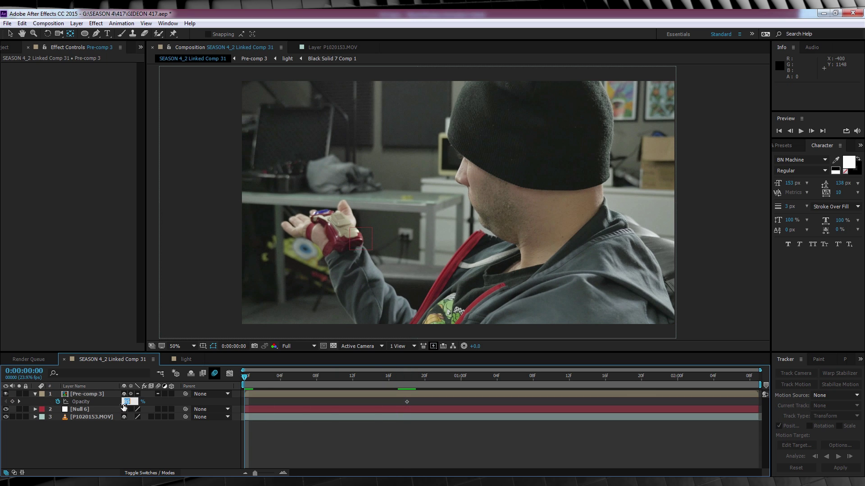
{"action": "key", "text": "Return"}
{"action": "key", "text": "space"}
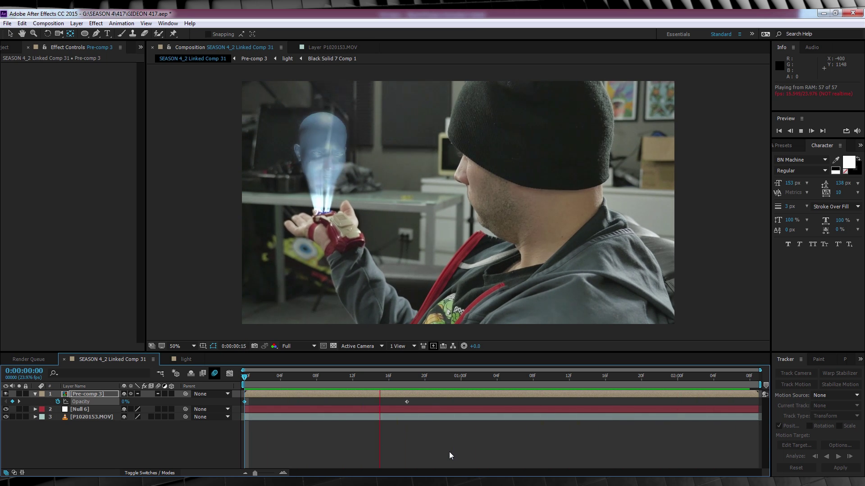
{"action": "key", "text": "space"}
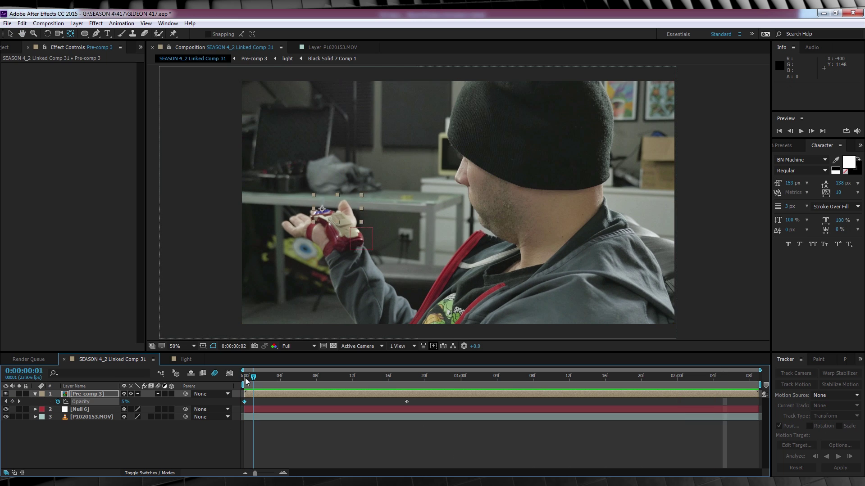
Add a new adjustment layer with the Knoll Light Factory EZ effect.
{"action": "left_click", "coordinate": [76, 23]}
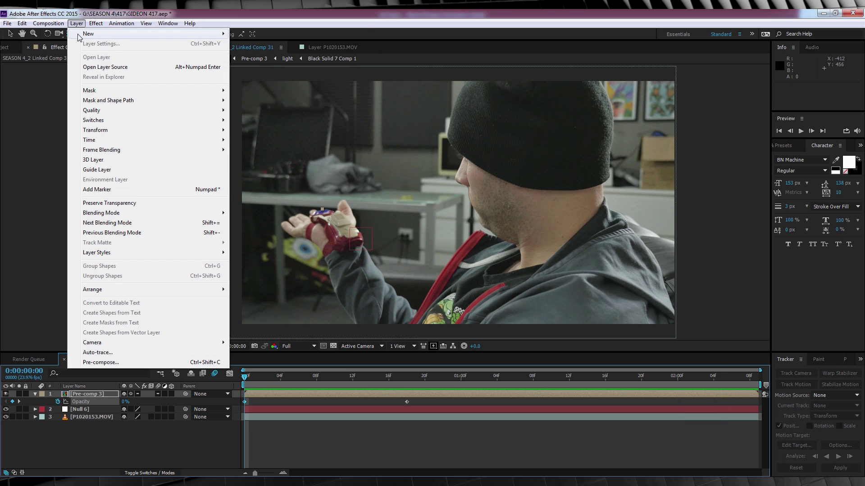
{"action": "mouse_move", "coordinate": [113, 34]}
{"action": "left_click", "coordinate": [254, 93]}
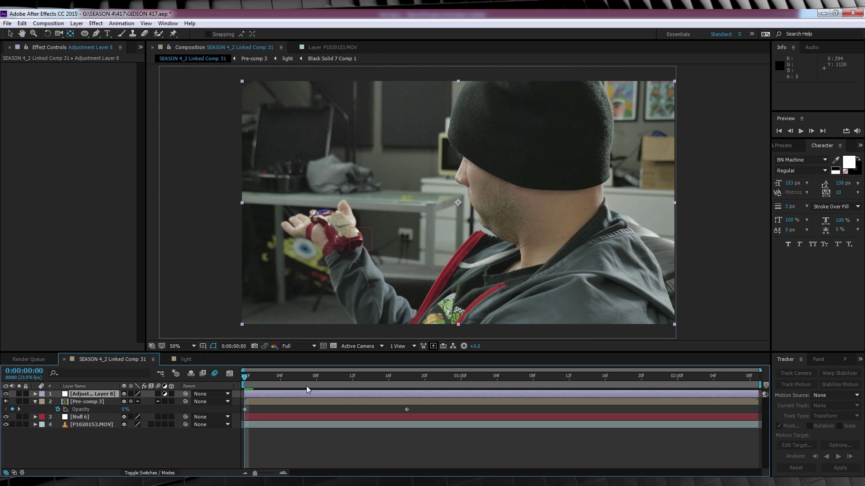
{"action": "left_click", "coordinate": [96, 24]}
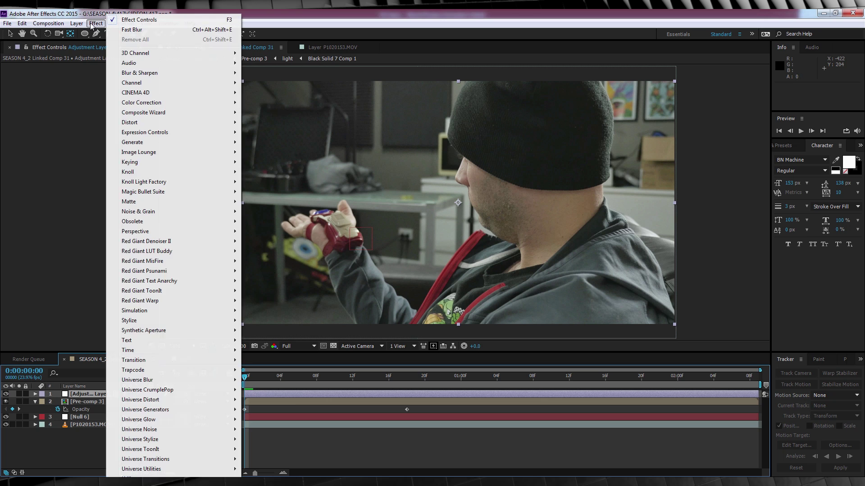
{"action": "mouse_move", "coordinate": [168, 440]}
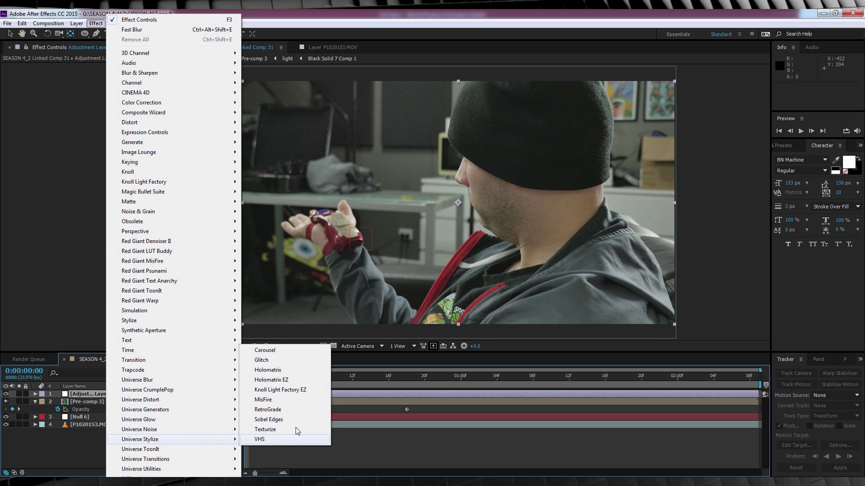
{"action": "left_click", "coordinate": [295, 389]}
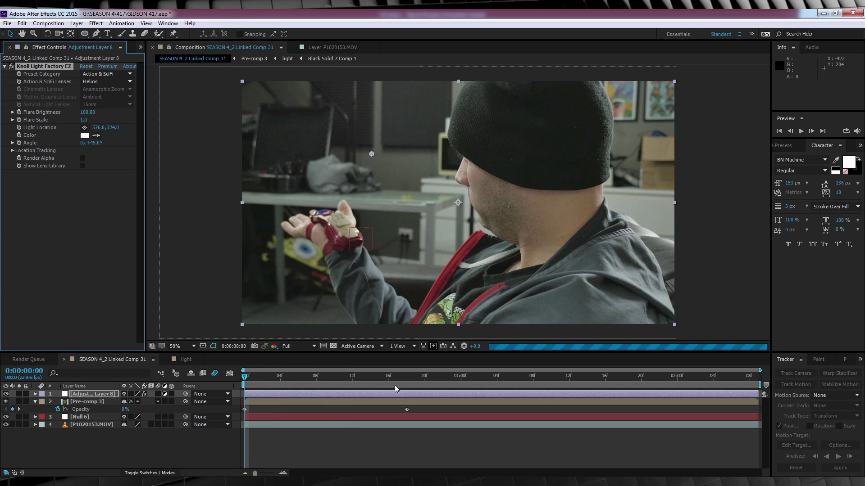
Choose the Alpha Base lens flare and place it at the hologram's base on the wrist.
{"action": "left_click", "coordinate": [407, 377]}
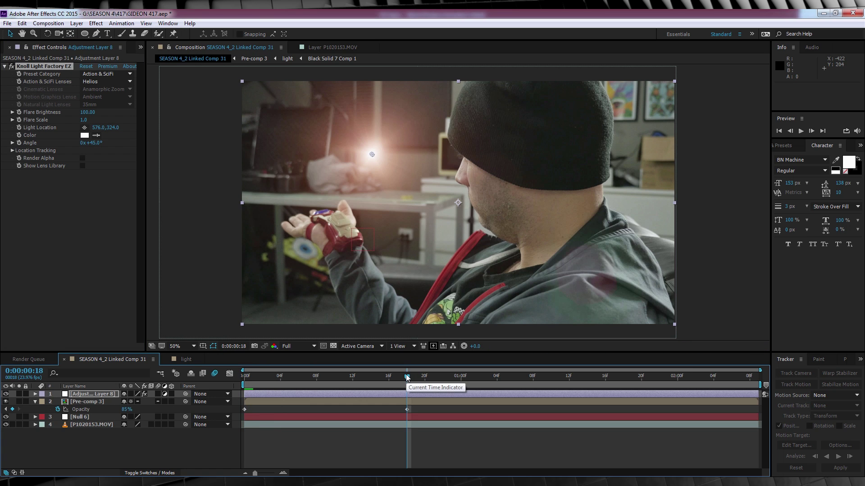
{"action": "left_click", "coordinate": [99, 82]}
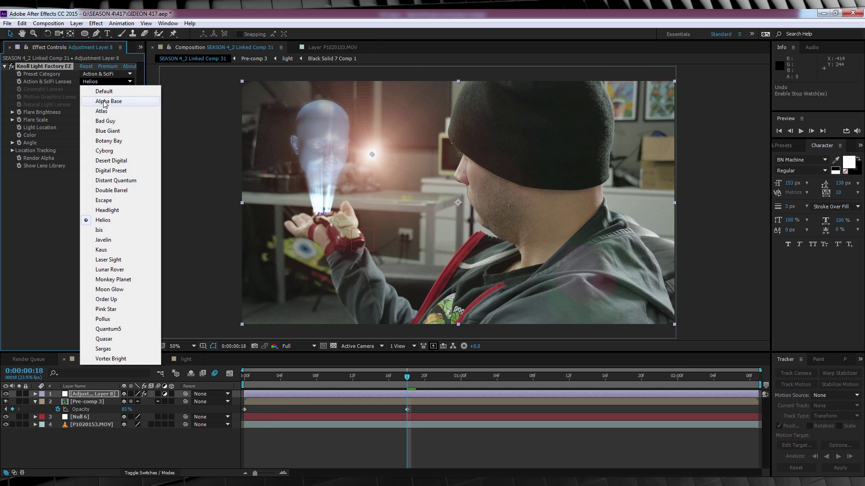
{"action": "left_click", "coordinate": [106, 101]}
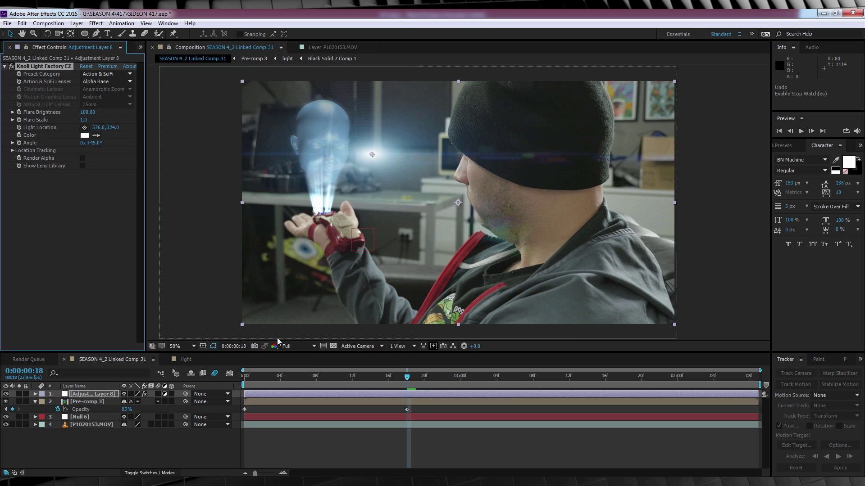
{"action": "left_click", "coordinate": [84, 128]}
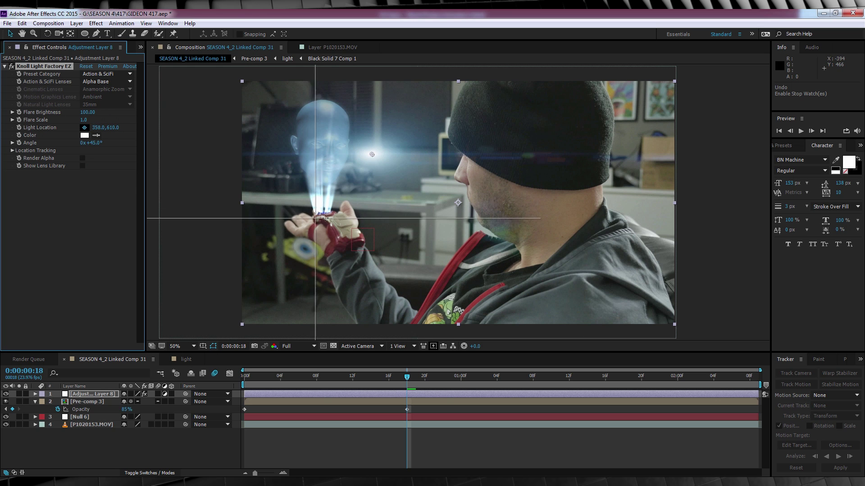
{"action": "left_click", "coordinate": [323, 212]}
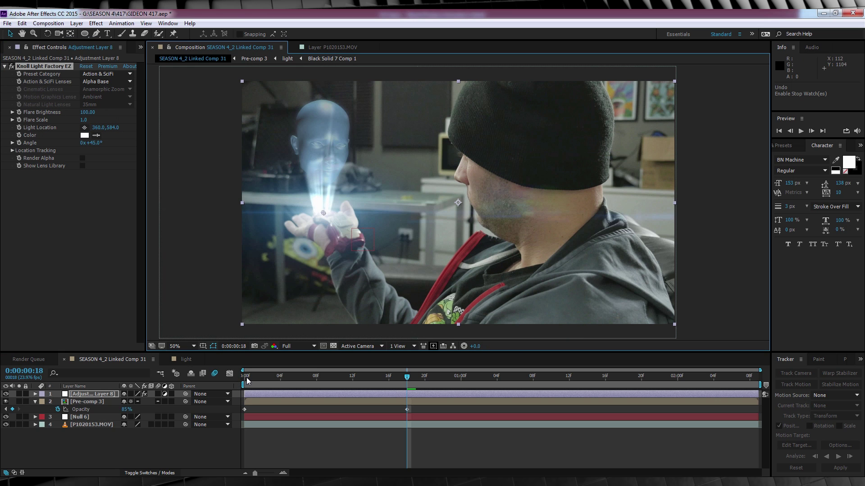
Animate Flare Scale from 0 at frame 0 to 1.0 at frame 18, then preview.
{"action": "left_click", "coordinate": [247, 381]}
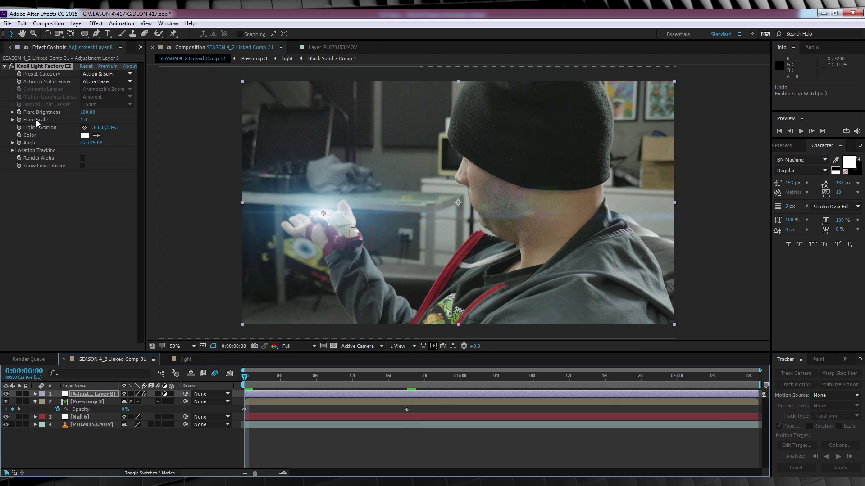
{"action": "left_click", "coordinate": [75, 123]}
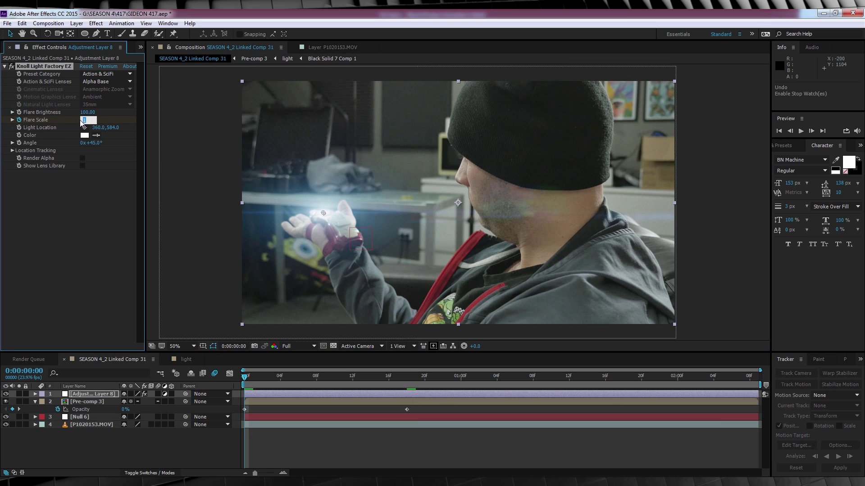
{"action": "left_click", "coordinate": [408, 378]}
{"action": "left_click", "coordinate": [83, 119]}
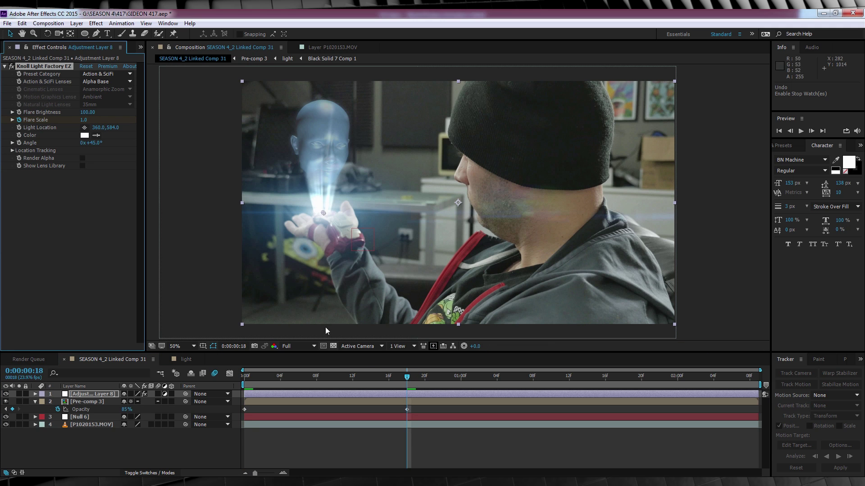
{"action": "left_click", "coordinate": [394, 455]}
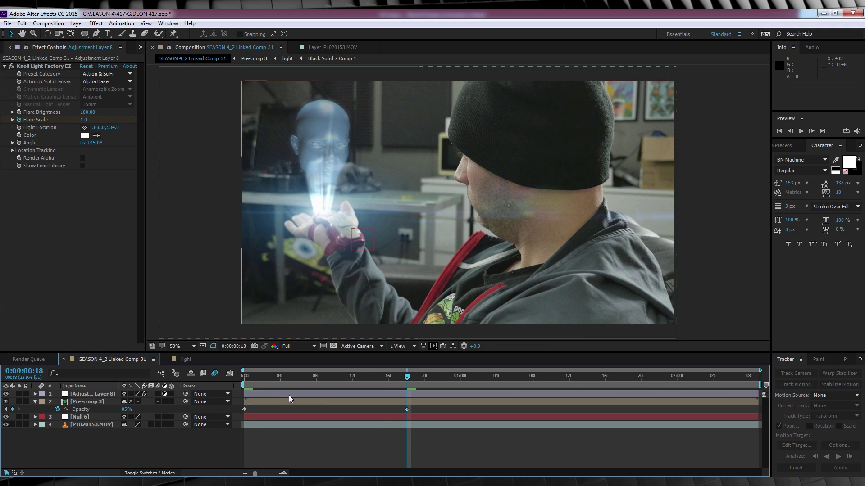
{"action": "left_click", "coordinate": [245, 377]}
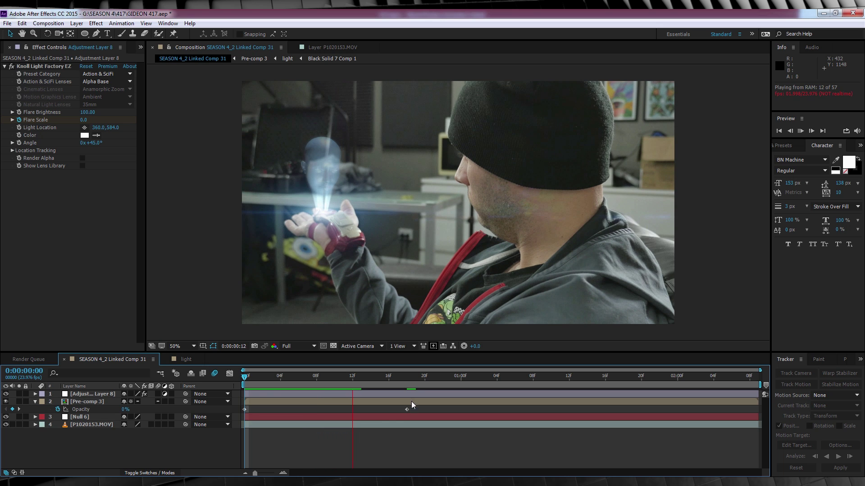
{"action": "left_click", "coordinate": [387, 402]}
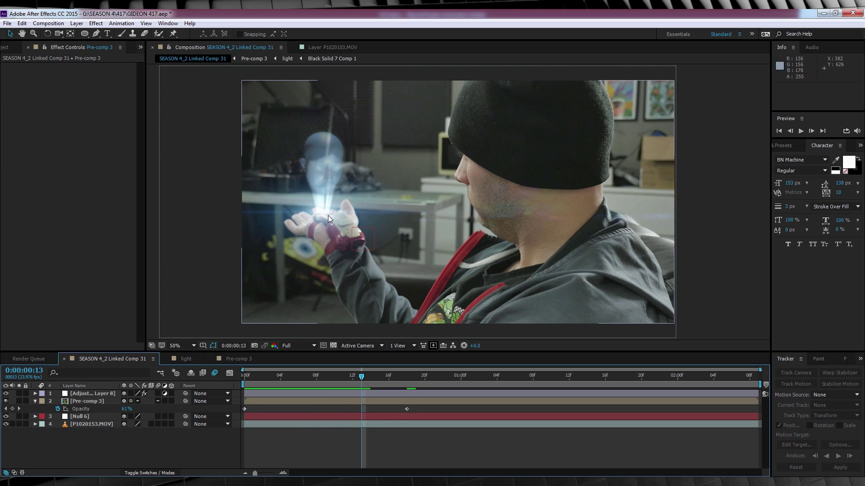
Parent Pre-comp 3 to Null 6 at the first frame and preview the result.
{"action": "left_click", "coordinate": [94, 407]}
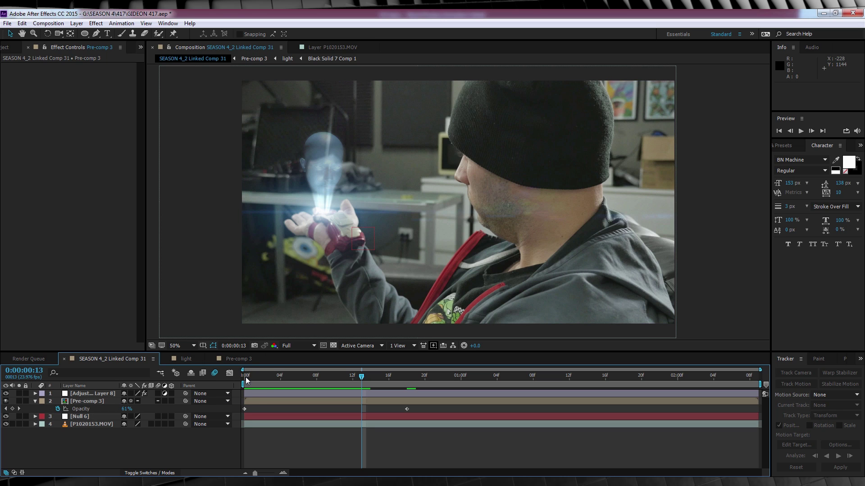
{"action": "key", "text": "Home"}
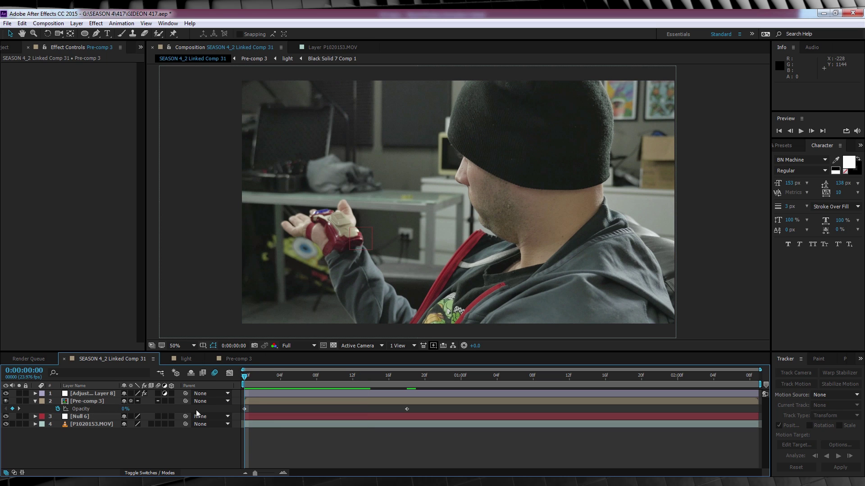
{"action": "left_click_drag", "start_coordinate": [102, 409], "coordinate": [78, 419]}
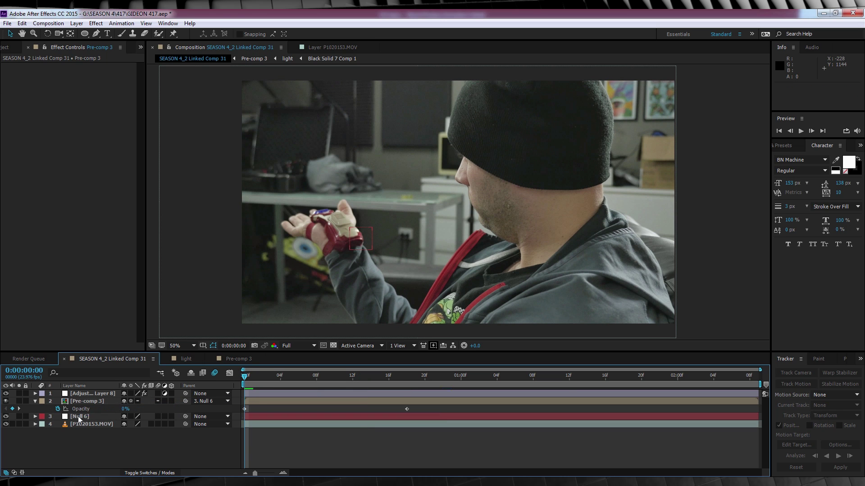
{"action": "key", "text": "space"}
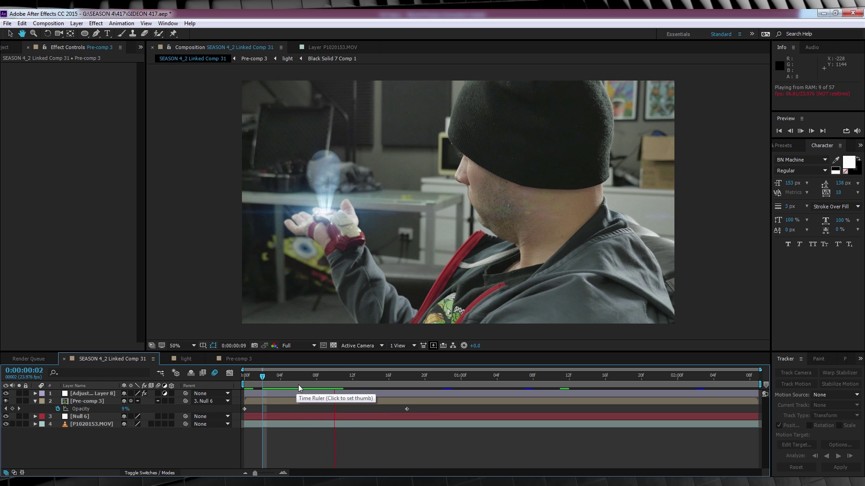
{"action": "key", "text": "space"}
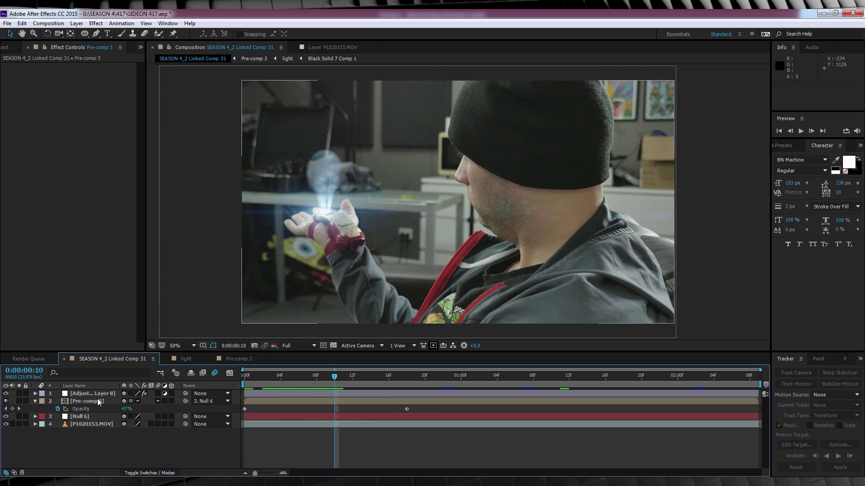
Nudge the hologram pre-comp slightly up and right, then open Pre-comp 3.
{"action": "left_click", "coordinate": [328, 177]}
{"action": "left_click_drag", "start_coordinate": [328, 178], "coordinate": [329, 179]}
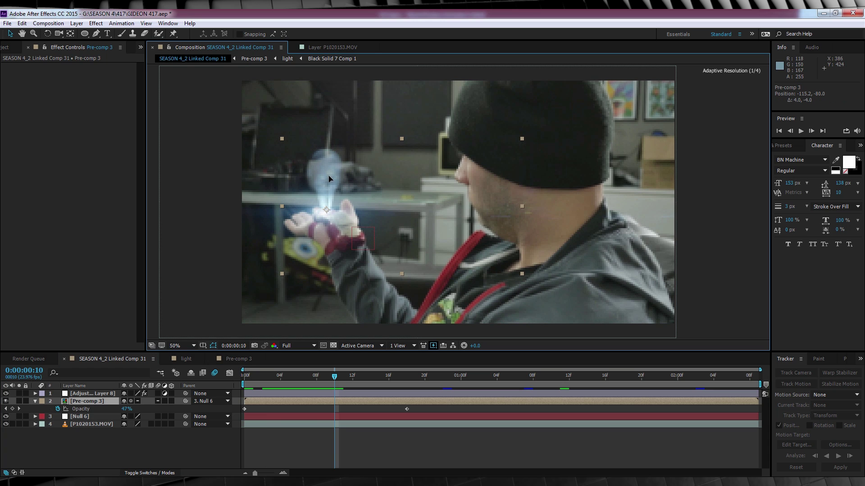
{"action": "left_click", "coordinate": [290, 436]}
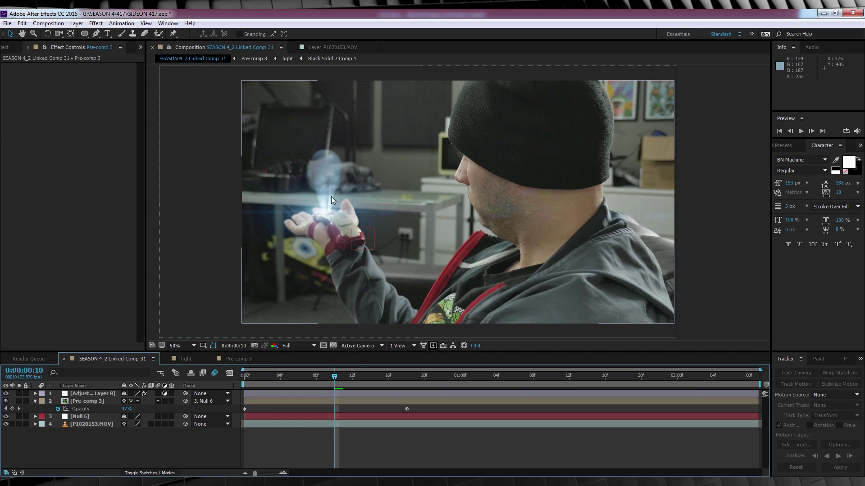
{"action": "left_click", "coordinate": [406, 375]}
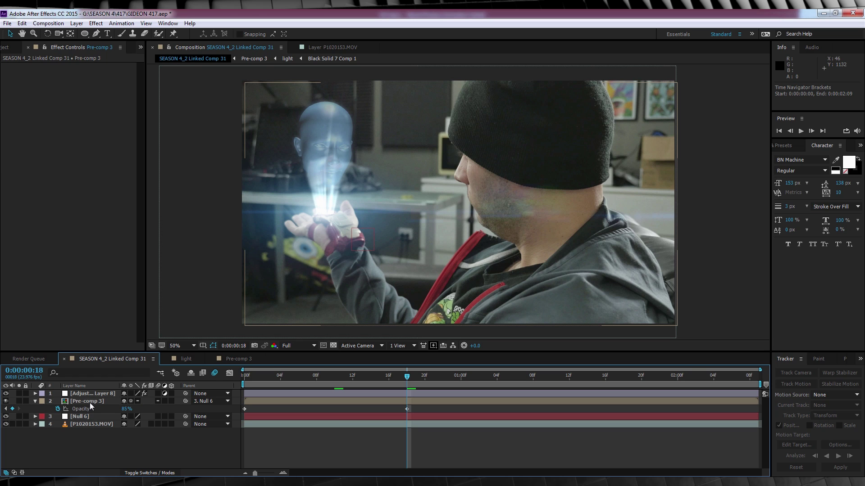
{"action": "left_click", "coordinate": [87, 403]}
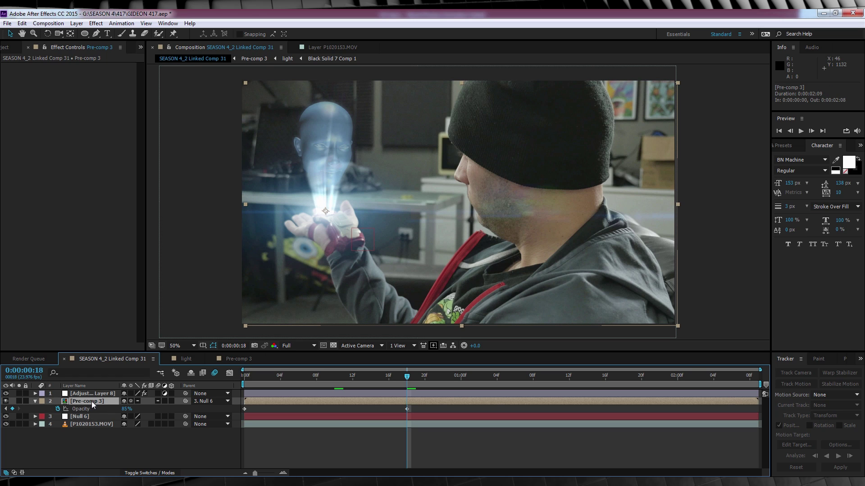
{"action": "left_click", "coordinate": [242, 360]}
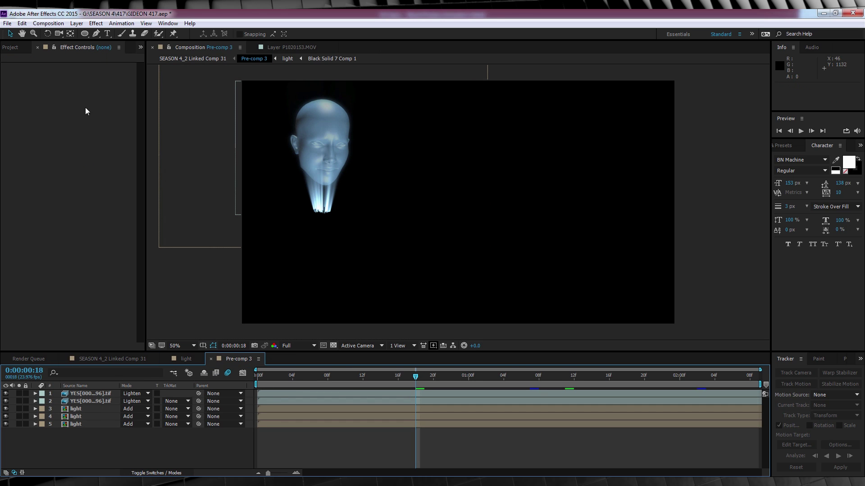
Add an adjustment layer and draw a pen mask around the head.
{"action": "left_click", "coordinate": [76, 23]}
{"action": "mouse_move", "coordinate": [79, 31]}
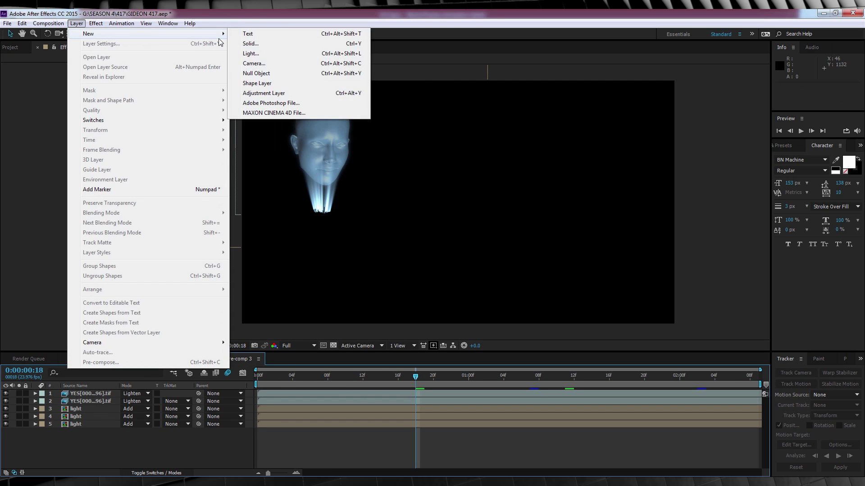
{"action": "left_click", "coordinate": [252, 92]}
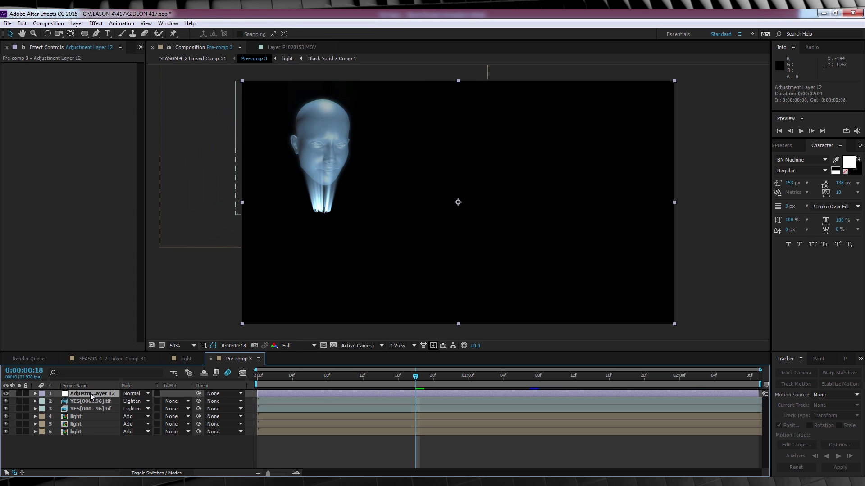
{"action": "left_click", "coordinate": [95, 34]}
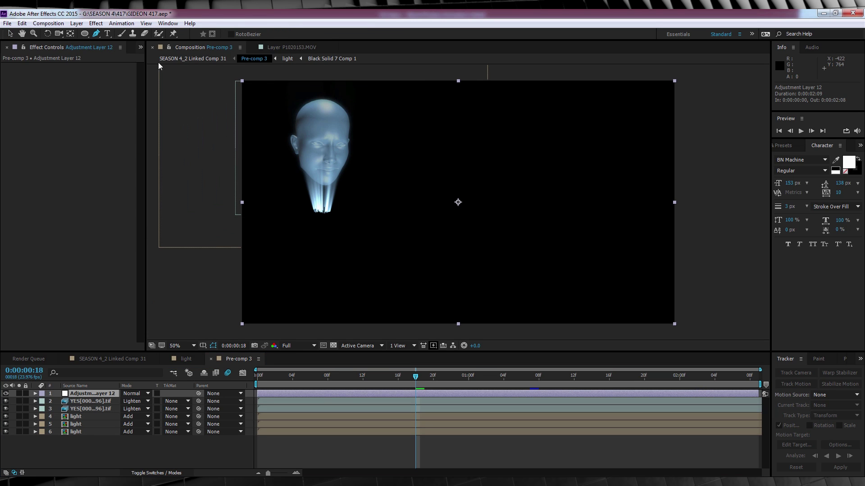
{"action": "left_click", "coordinate": [324, 96]}
{"action": "left_click", "coordinate": [299, 106]}
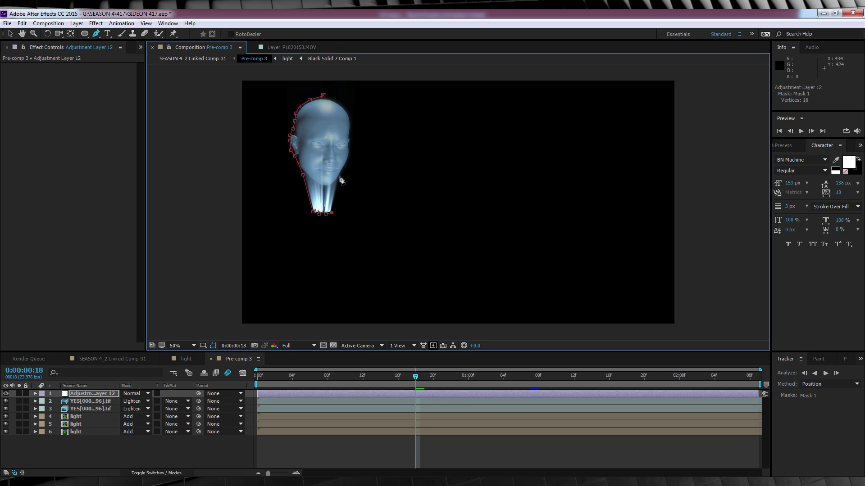
Feather the mask by 25 pixels and apply Box Blur to the adjustment layer.
{"action": "left_click", "coordinate": [83, 395]}
{"action": "key", "text": "f"}
{"action": "left_click", "coordinate": [142, 409]}
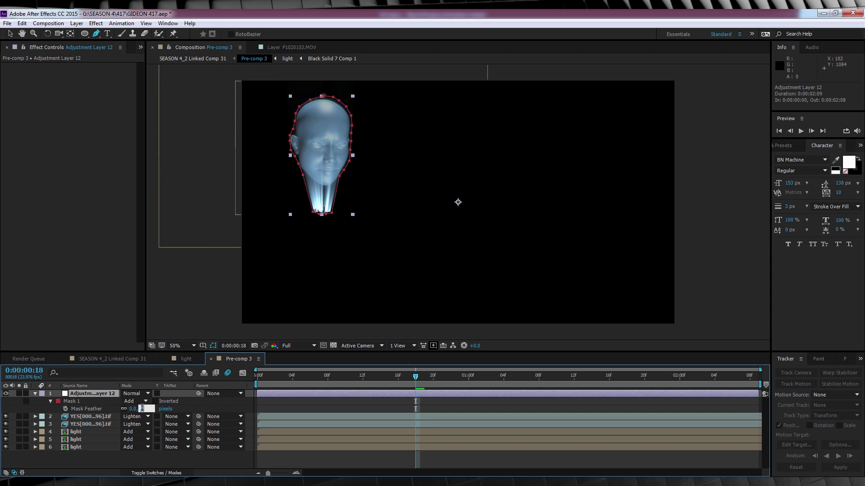
{"action": "type", "text": "25"}
{"action": "key", "text": "Return"}
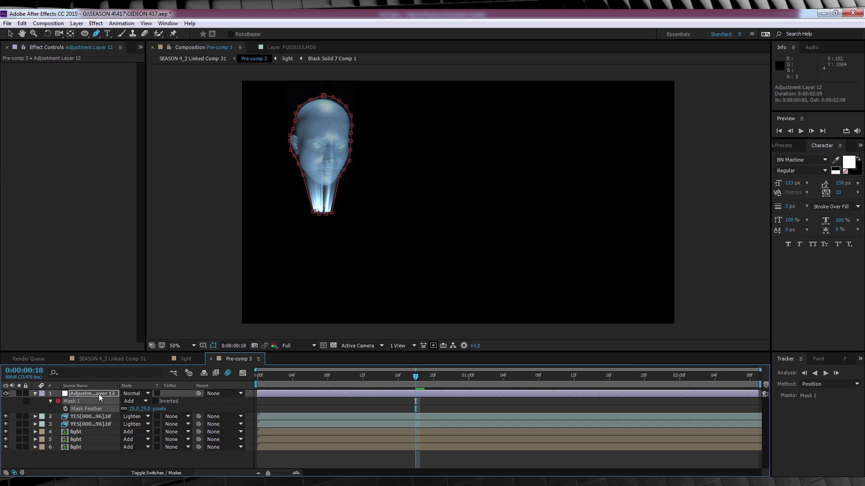
{"action": "left_click", "coordinate": [100, 396]}
{"action": "left_click", "coordinate": [96, 24]}
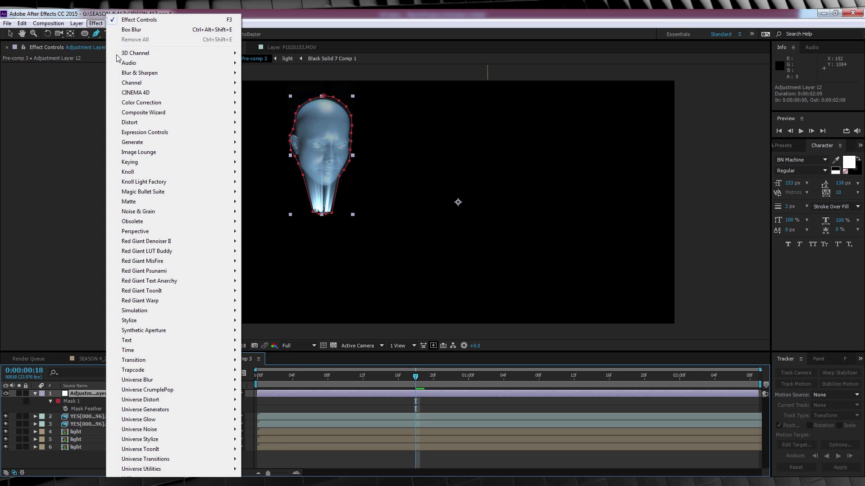
{"action": "mouse_move", "coordinate": [126, 75]}
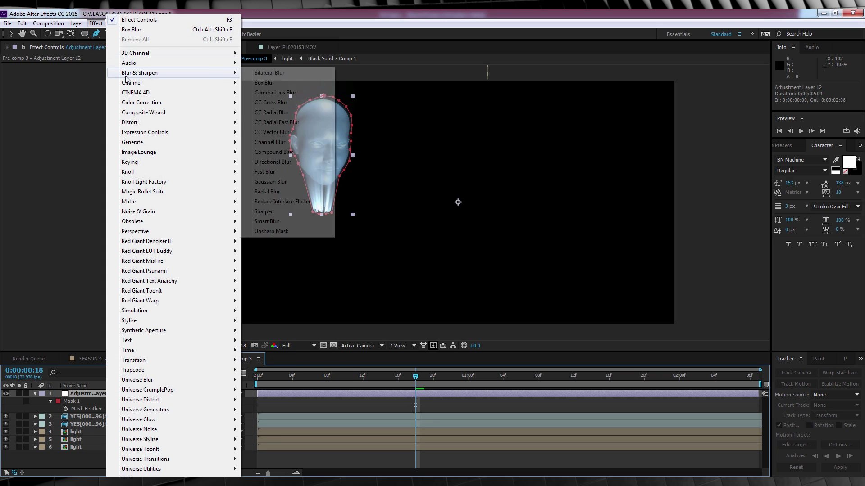
{"action": "left_click", "coordinate": [270, 83]}
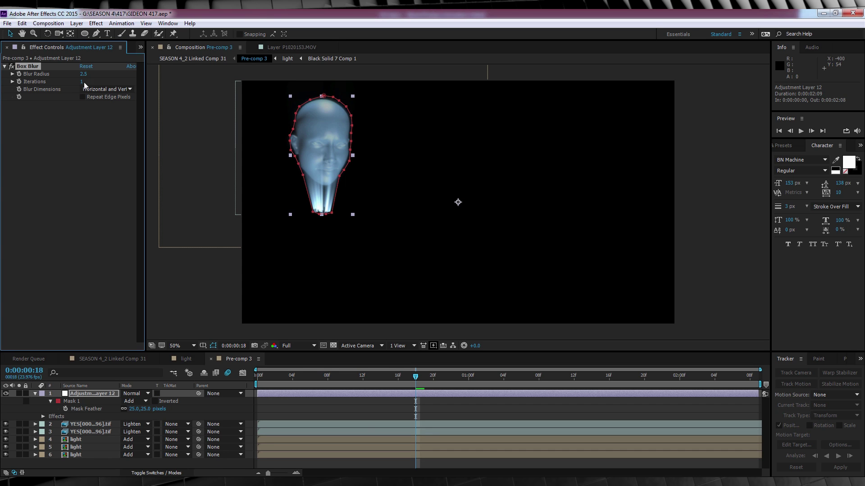
Switch back to SEASON 4_2 Linked Comp 31 and return to the timeline start.
{"action": "left_click", "coordinate": [120, 359]}
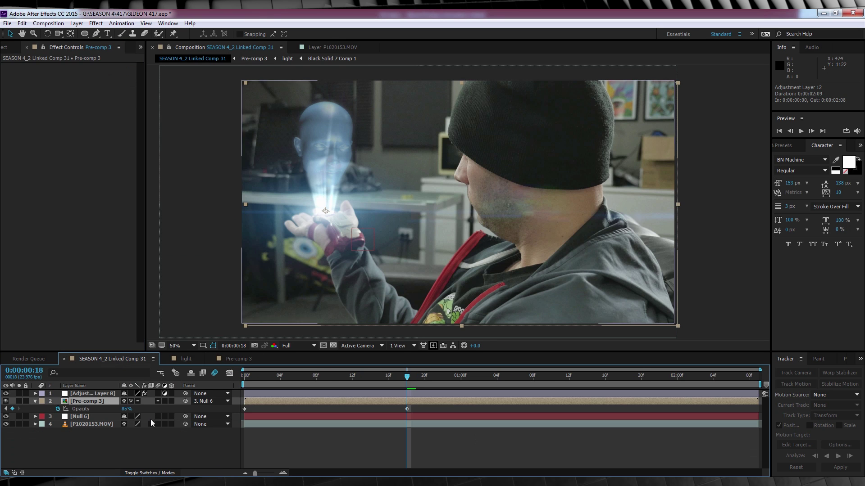
{"action": "left_click", "coordinate": [163, 457]}
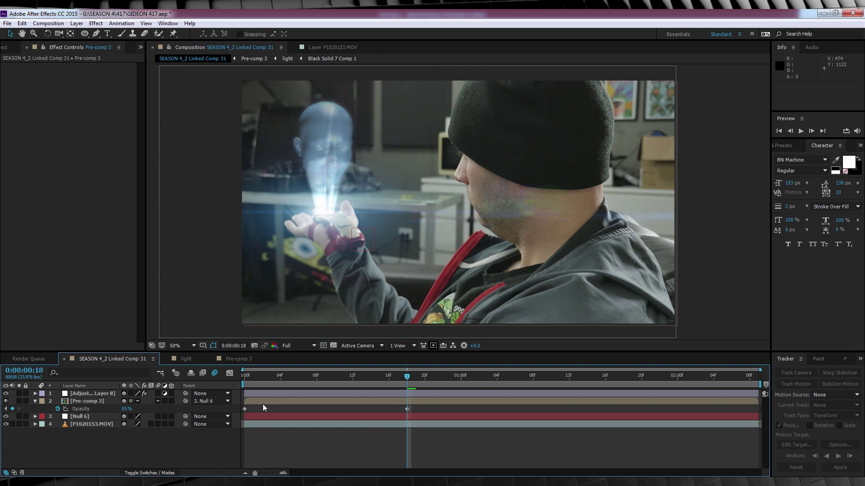
{"action": "left_click", "coordinate": [246, 375]}
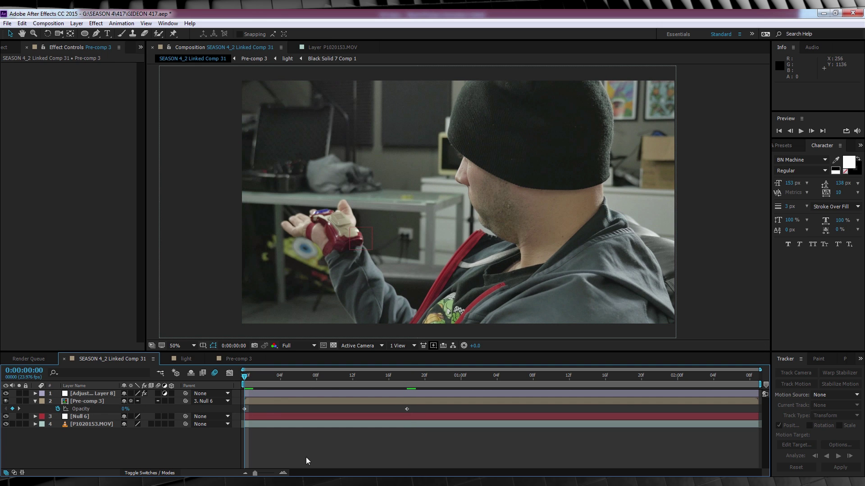